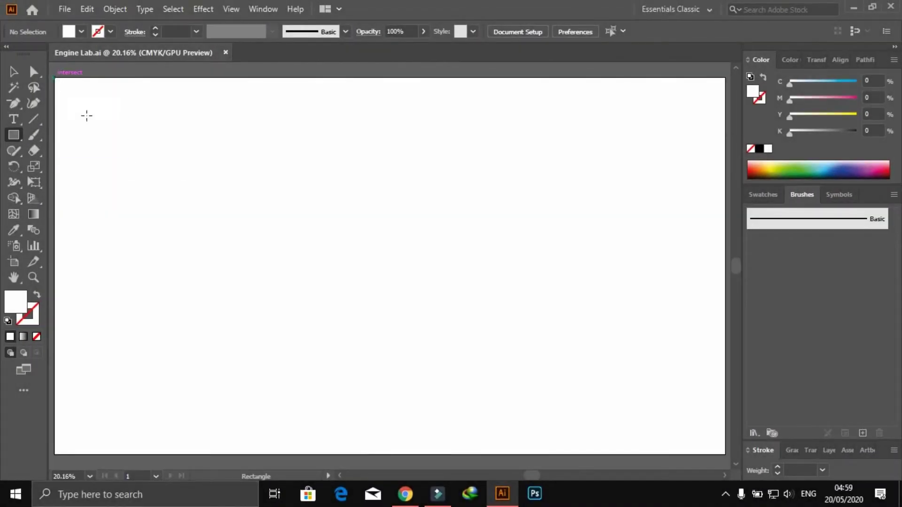
- Cover the whole artboard with a rectangle filled solid black (K 100%)
drag(54, 77, 631, 308)
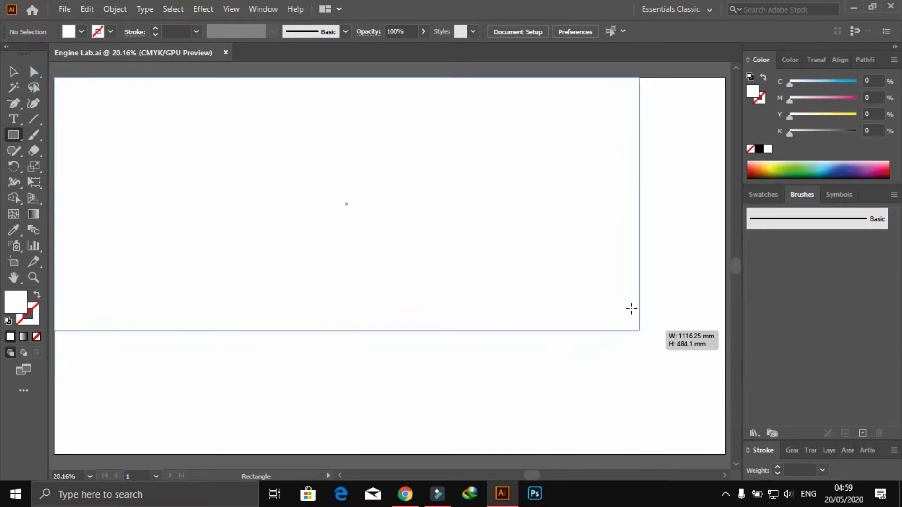
drag(631, 309, 725, 454)
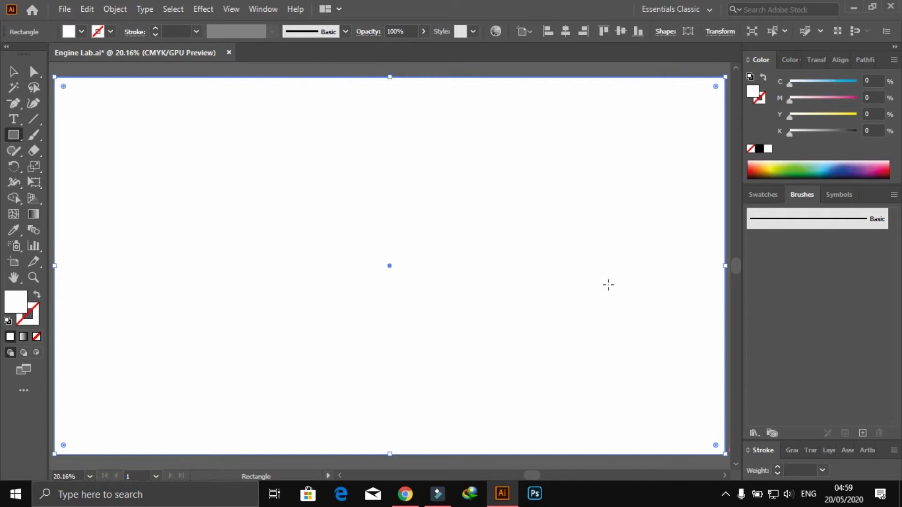
click(821, 131)
drag(822, 131, 863, 130)
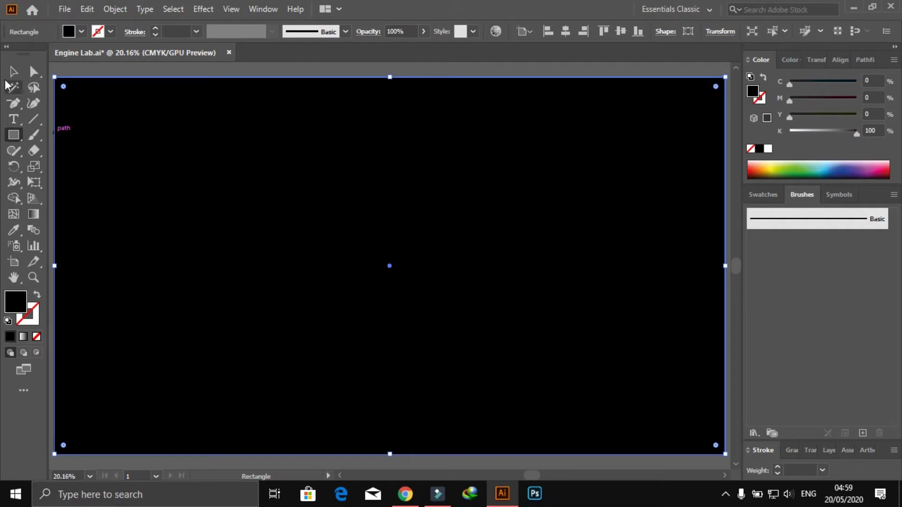
- Draw a large white-filled circle on the artboard with the Ellipse tool
click(14, 73)
click(97, 72)
key(l)
mouse_move(293, 194)
mouse_down()
mouse_move(423, 301)
mouse_move(471, 372)
mouse_up()
click(814, 135)
drag(811, 135, 790, 132)
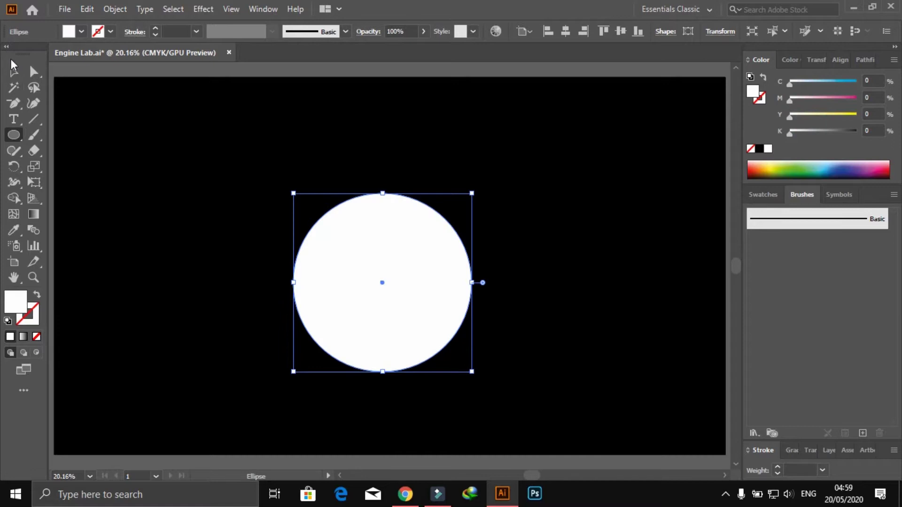
- Shrink the circle and centre it horizontally and vertically on the artboard
click(13, 69)
click(243, 73)
click(404, 275)
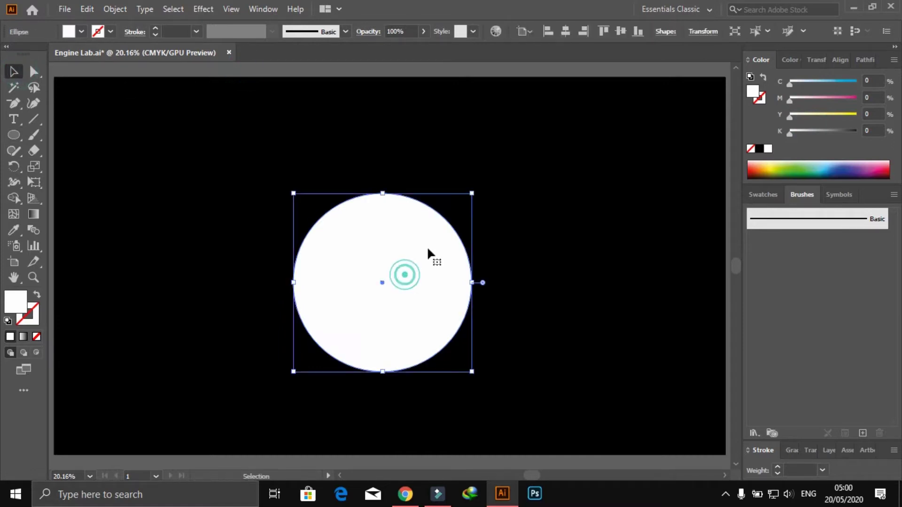
mouse_move(472, 193)
mouse_down()
mouse_move(409, 212)
mouse_move(433, 198)
mouse_up()
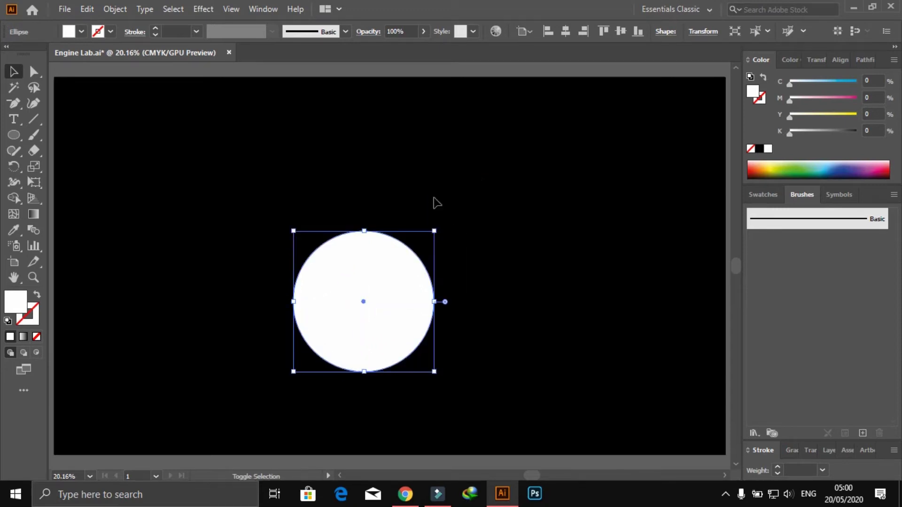
drag(433, 232, 398, 267)
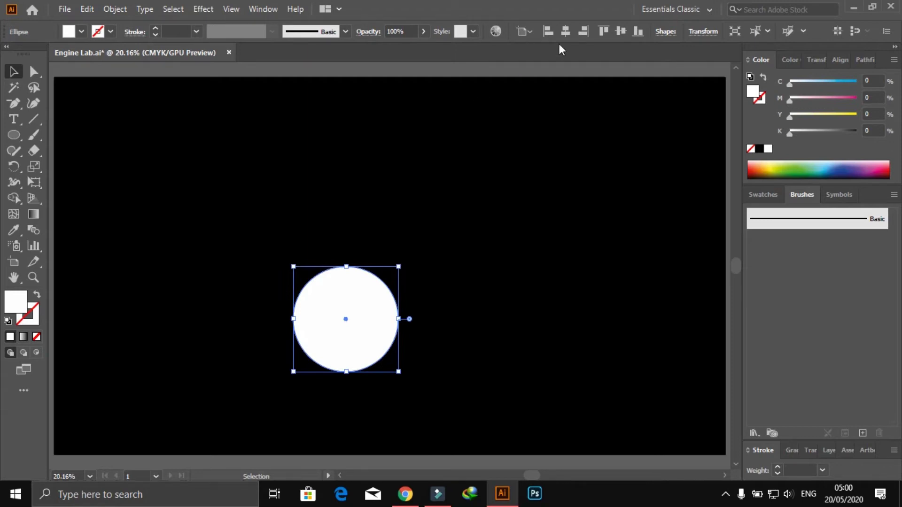
click(565, 31)
click(619, 31)
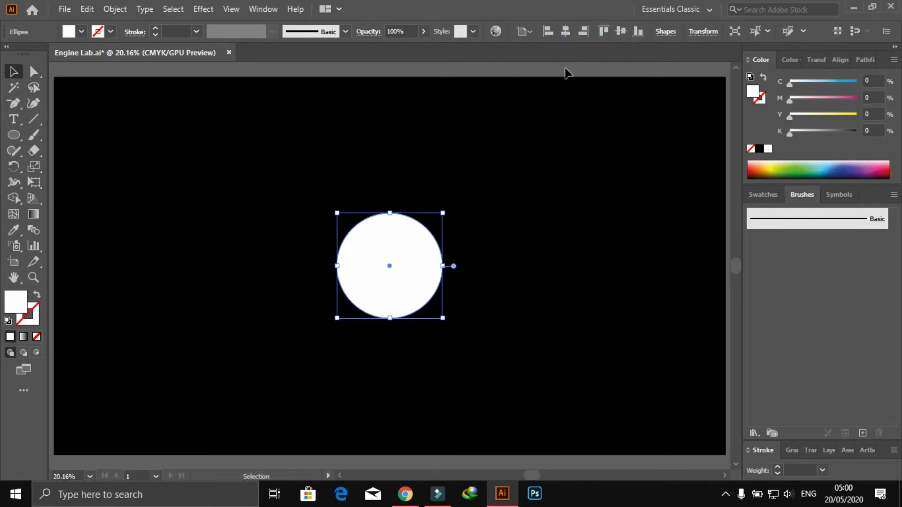
- Draw a small white square just above the circle
click(565, 71)
right_click(14, 137)
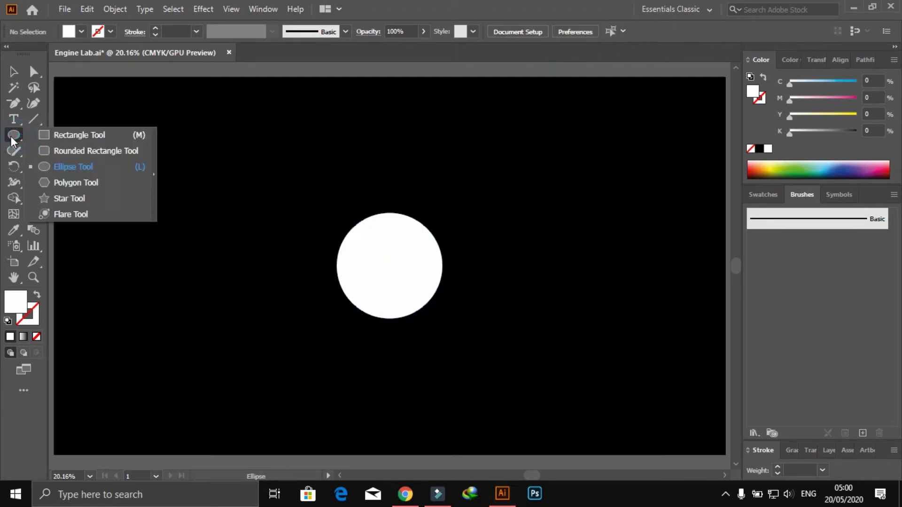
click(58, 135)
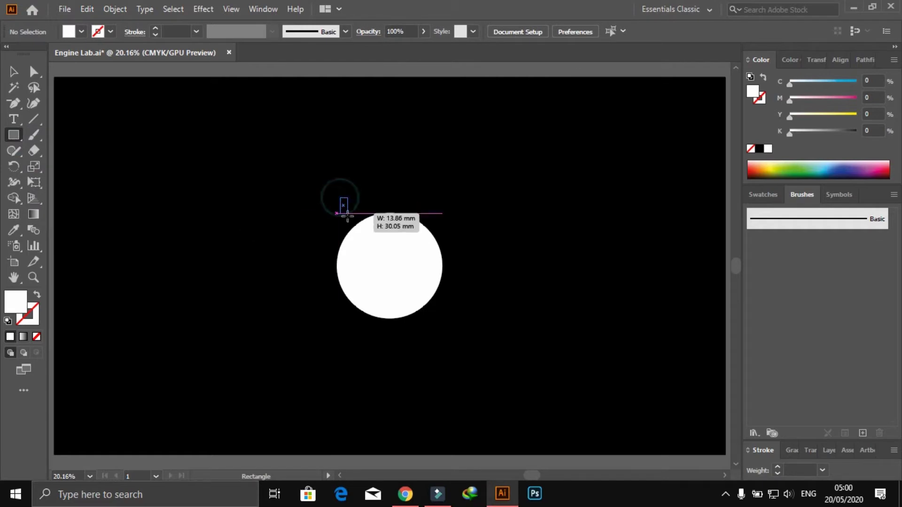
drag(340, 198, 358, 214)
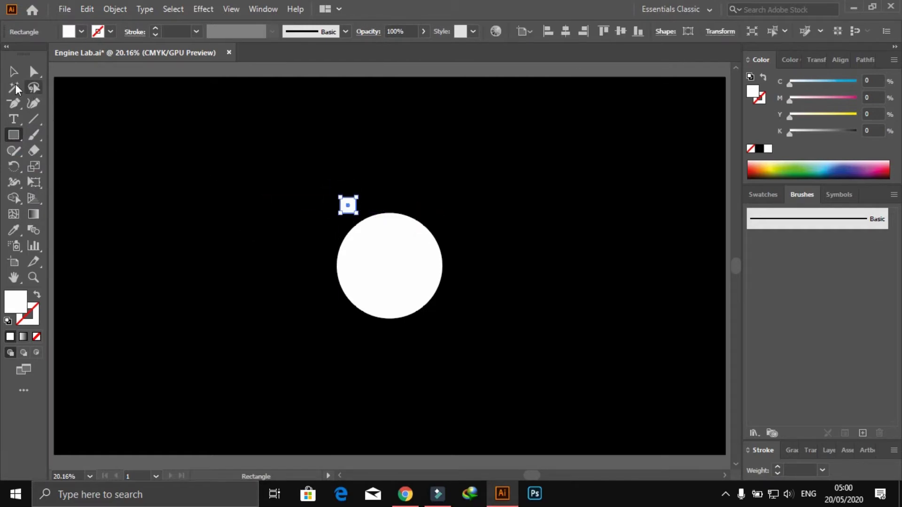
- Rotate-copy the square 45° around the circle centre, repeating with Ctrl+D
click(13, 72)
shift+click(382, 234)
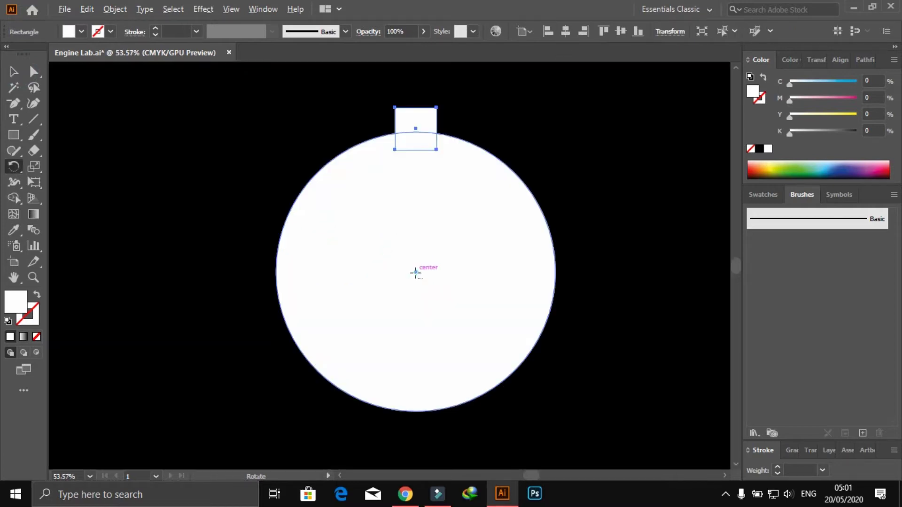
alt+click(416, 273)
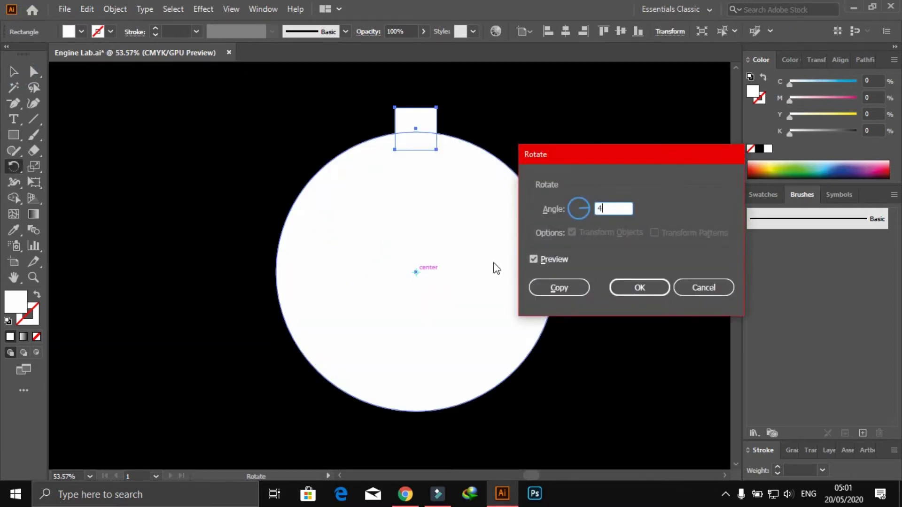
click(556, 286)
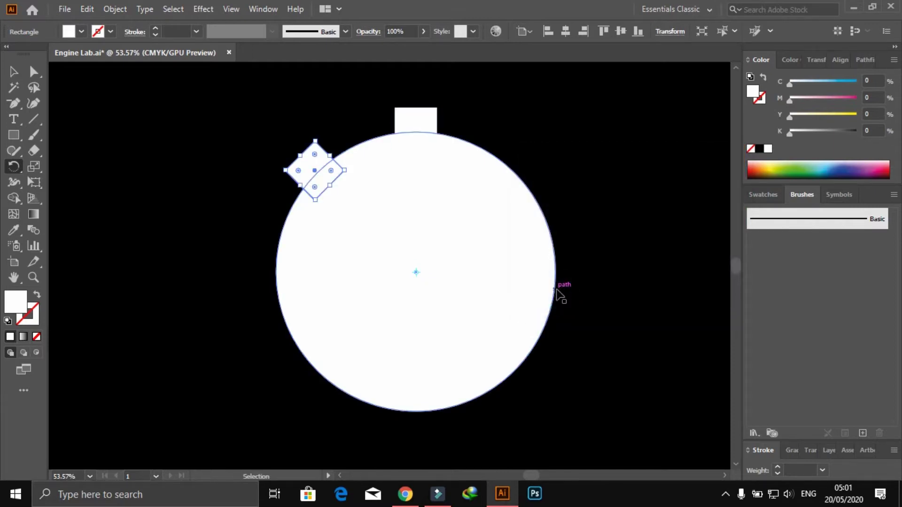
key(ctrl+d)
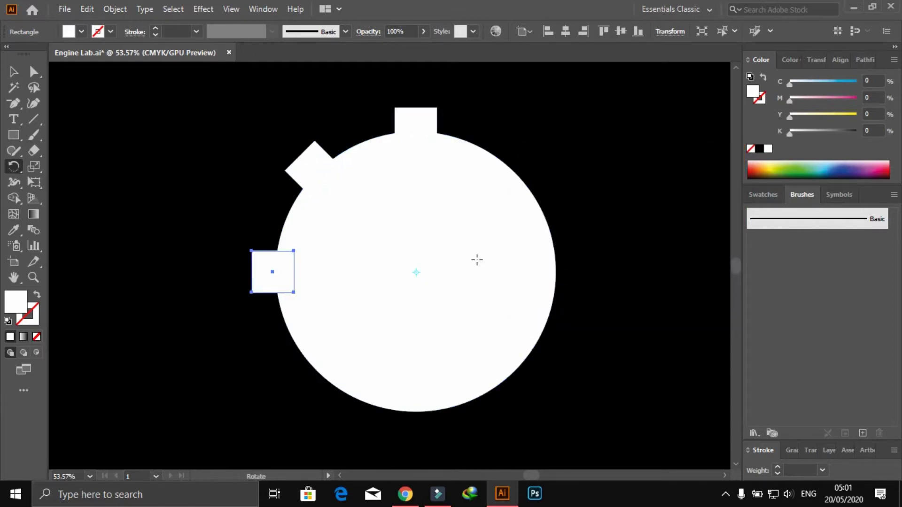
key(ctrl+d)
key(ctrl+d)
key(ctrl+d)
key(ctrl+d)
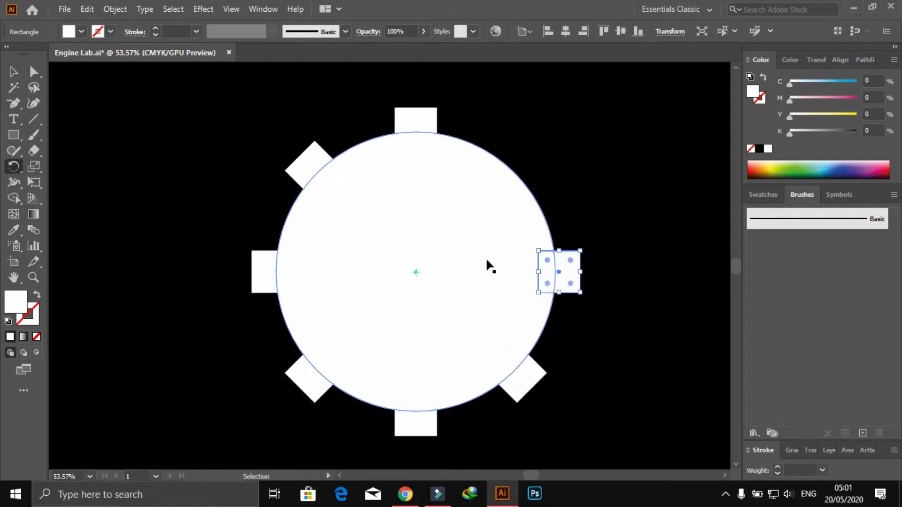
key(ctrl+d)
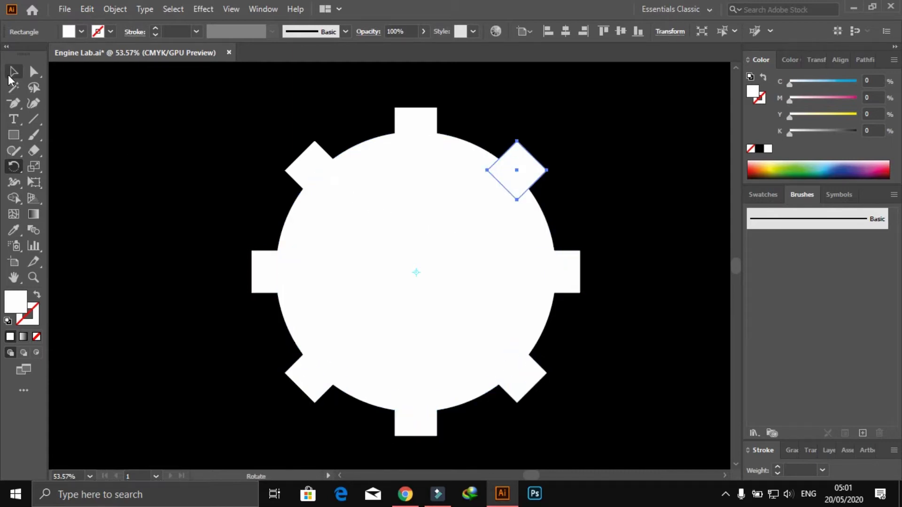
- Select the big circle of the gear
click(13, 71)
click(97, 146)
click(375, 225)
key(a)
key(v)
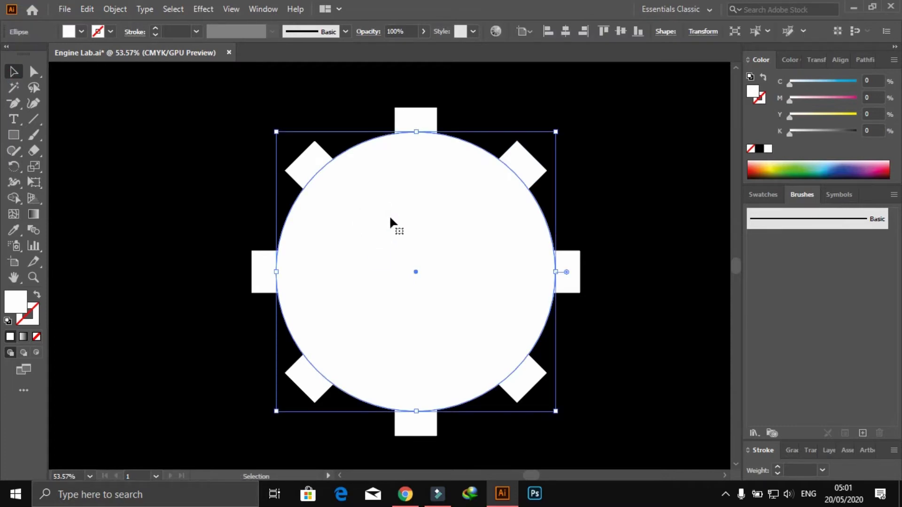
- Make a smaller concentric copy of the circle and fill it with the background black
key(a)
key(v)
drag(555, 132, 509, 148)
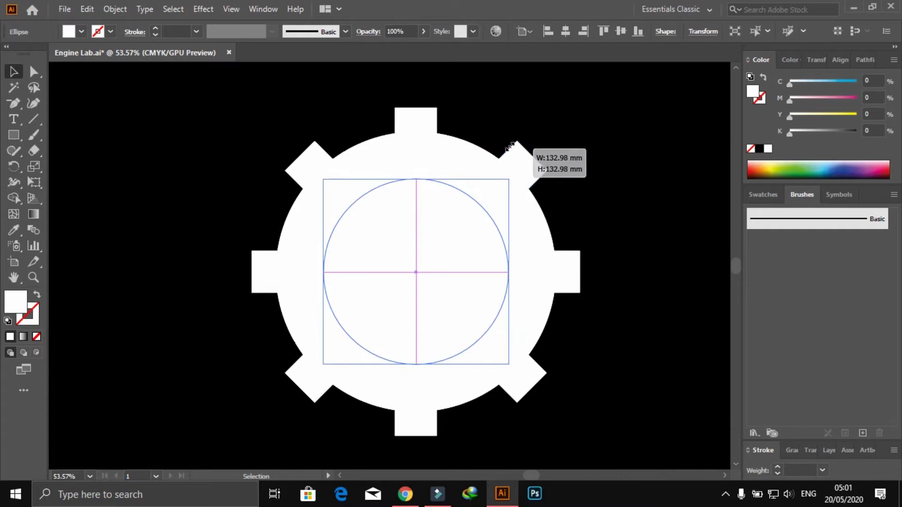
drag(509, 149, 516, 142)
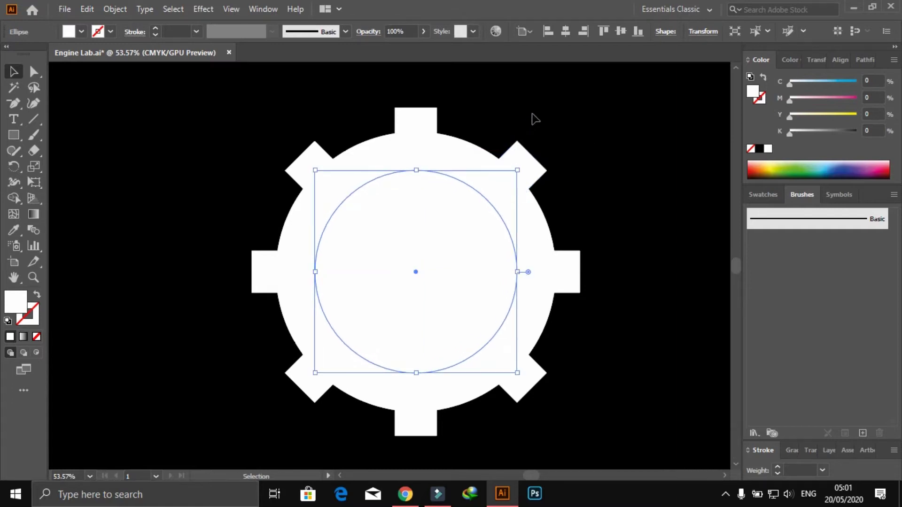
key(i)
click(604, 126)
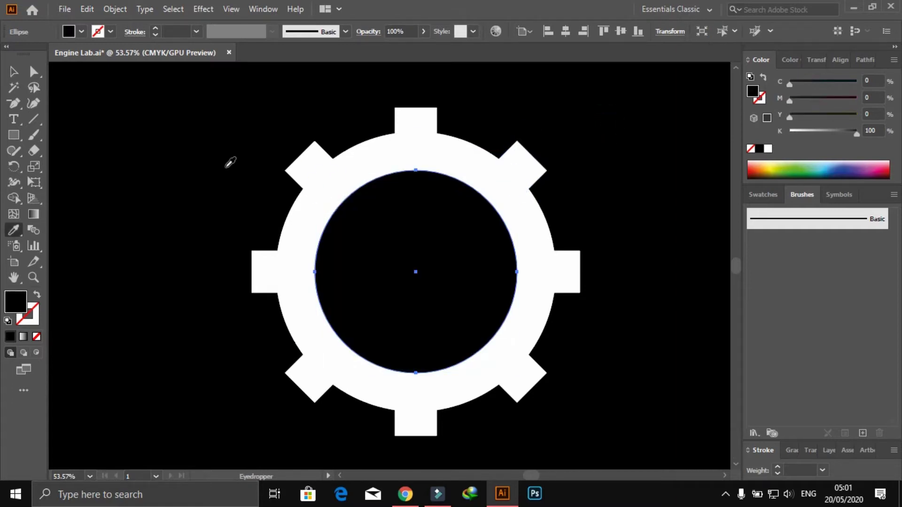
- Select the whole gear, scale it down and nudge it right and up
click(14, 71)
click(157, 141)
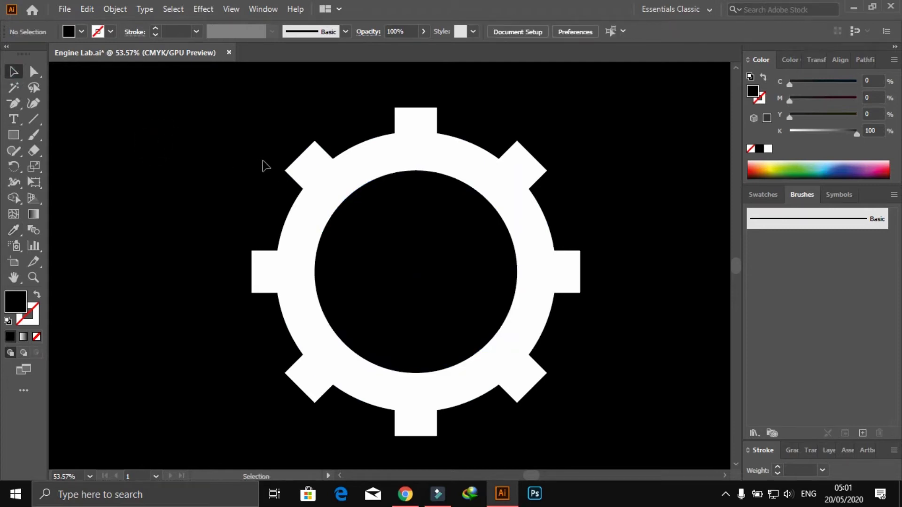
drag(219, 109, 582, 408)
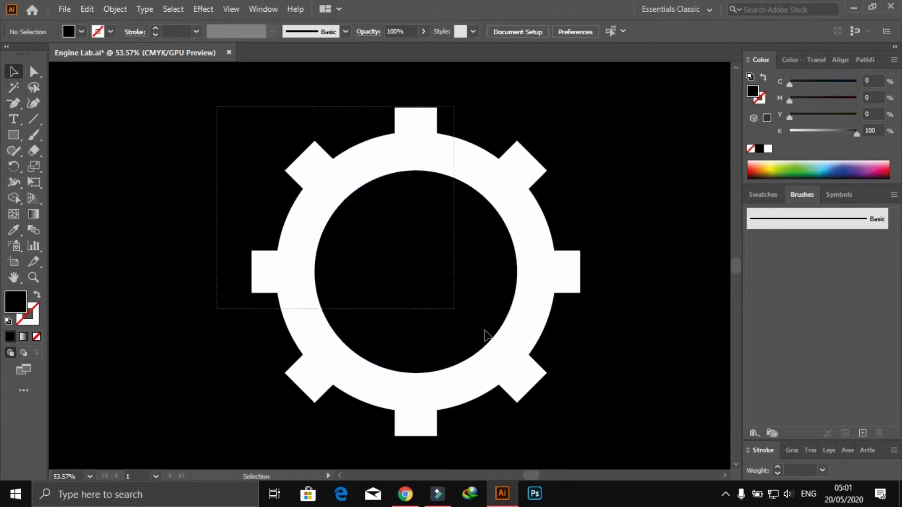
mouse_move(583, 110)
mouse_down()
mouse_move(524, 140)
mouse_move(487, 200)
mouse_up()
drag(423, 242, 445, 230)
click(566, 225)
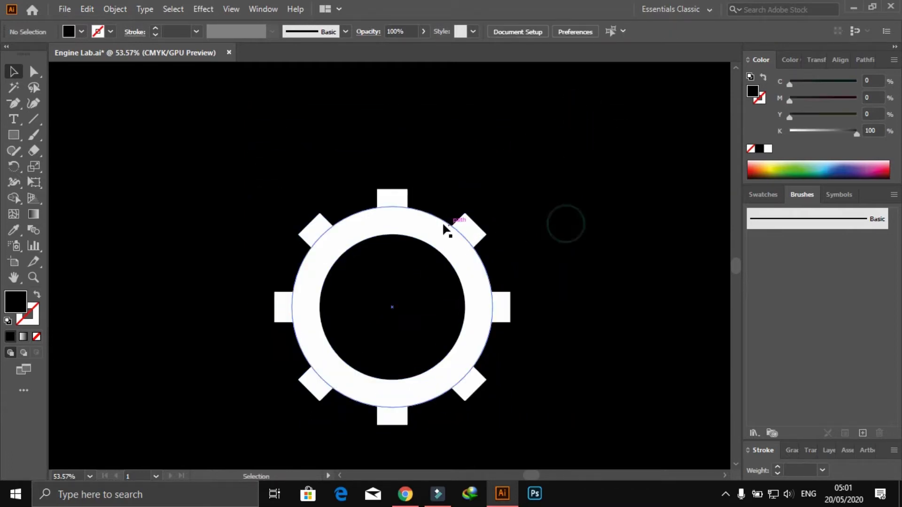
click(413, 222)
click(443, 154)
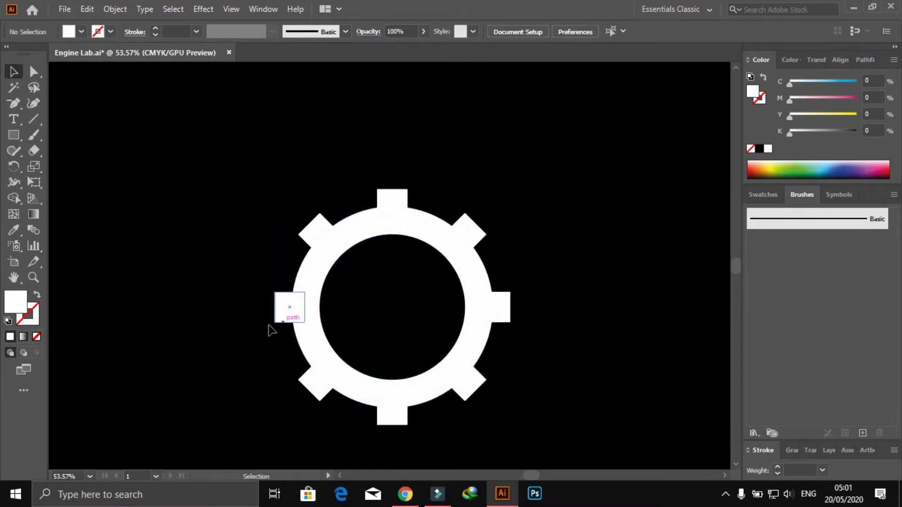
- Place an overlapping copy of the black inner circle to its right
click(14, 135)
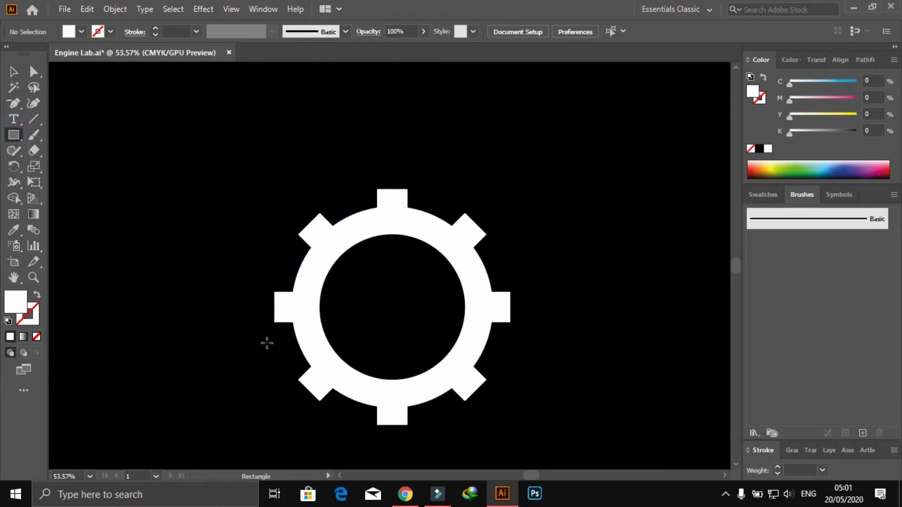
click(14, 71)
click(379, 339)
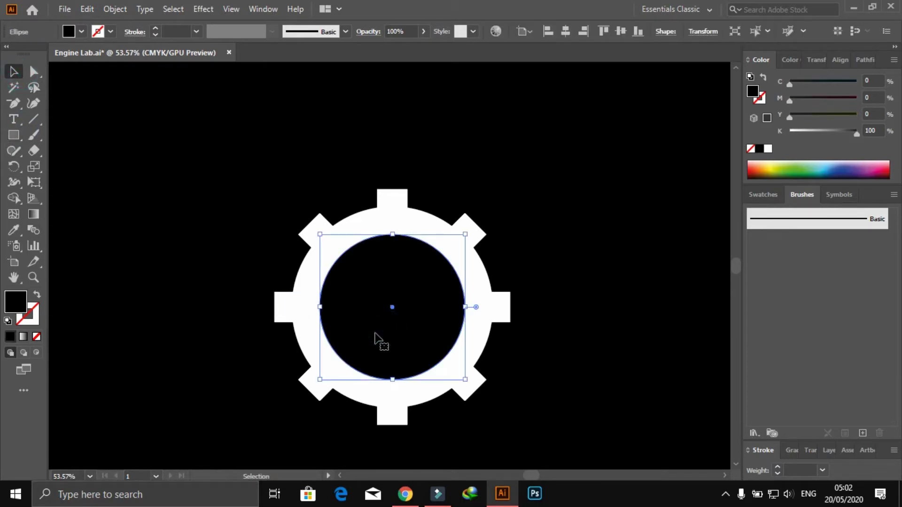
drag(375, 334, 523, 336)
key(ctrl+z)
mouse_move(458, 337)
mouse_down()
mouse_move(571, 327)
mouse_move(628, 337)
mouse_up()
- Divide the two circles with Shape Builder and delete the leftover crescent
drag(556, 205, 672, 340)
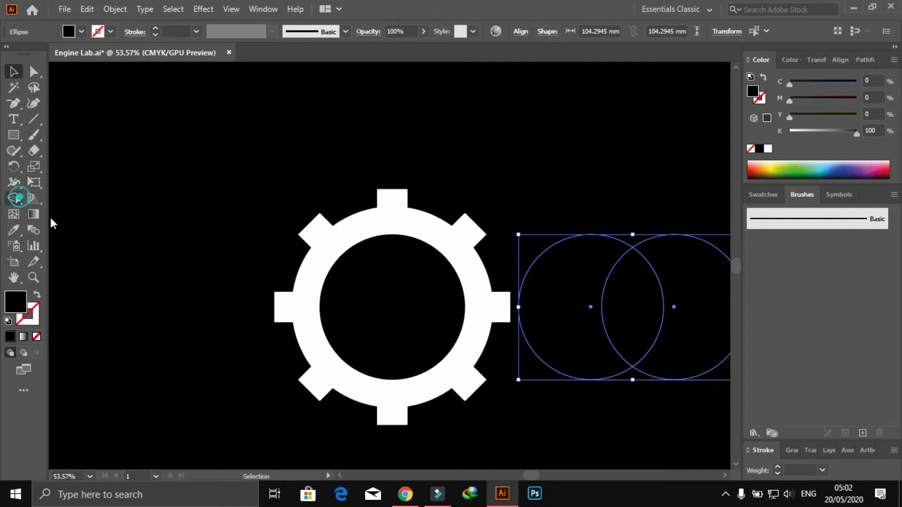
click(620, 285)
click(15, 70)
mouse_move(584, 215)
mouse_down()
mouse_move(599, 293)
mouse_move(703, 288)
mouse_up()
click(685, 232)
key(Delete)
- Fill the lens-shaped overlap white and squash it into a flat sliver
drag(669, 232, 648, 256)
click(767, 148)
click(619, 226)
mouse_move(598, 236)
mouse_down()
mouse_move(610, 250)
mouse_move(545, 329)
mouse_move(538, 319)
mouse_move(136, 320)
mouse_up()
drag(414, 276, 432, 305)
- Align the lens to the circle's horizontal and vertical centres
shift+click(460, 290)
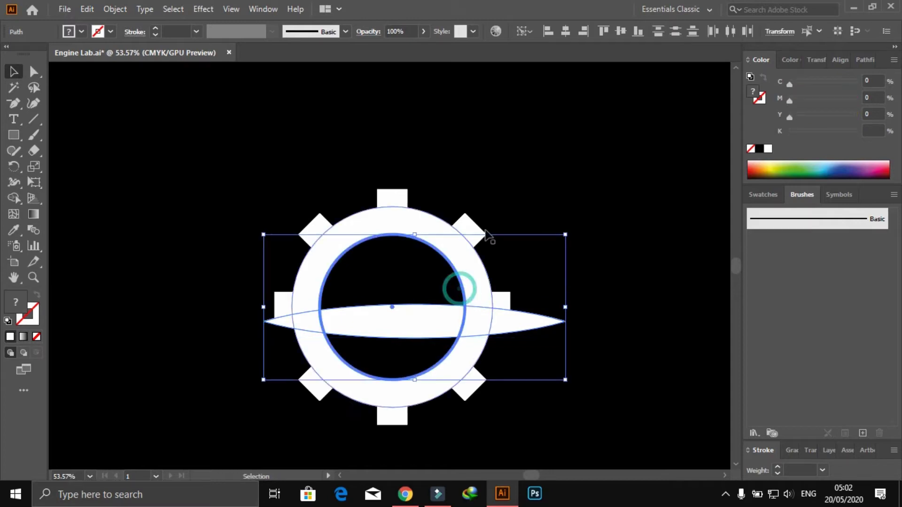
click(564, 31)
click(614, 34)
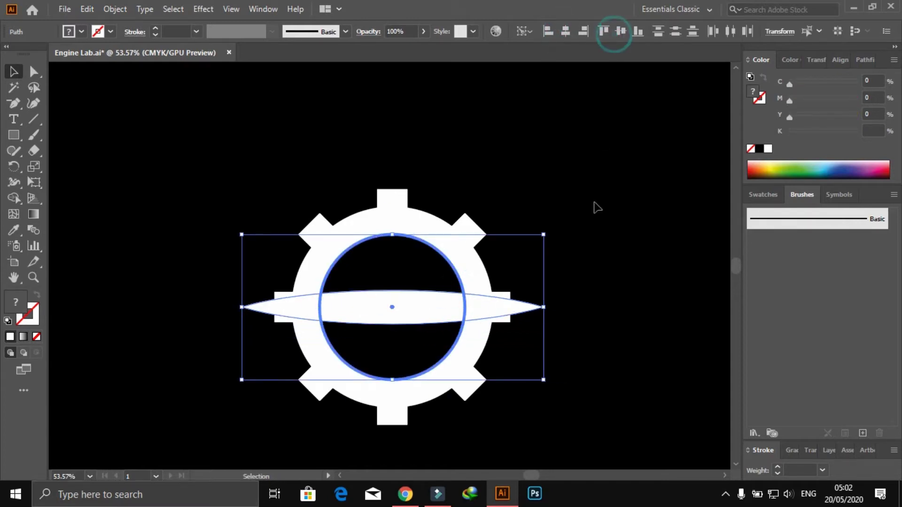
click(594, 204)
- Stretch the lens wider than the gear using its side handle
click(517, 307)
drag(544, 307, 596, 308)
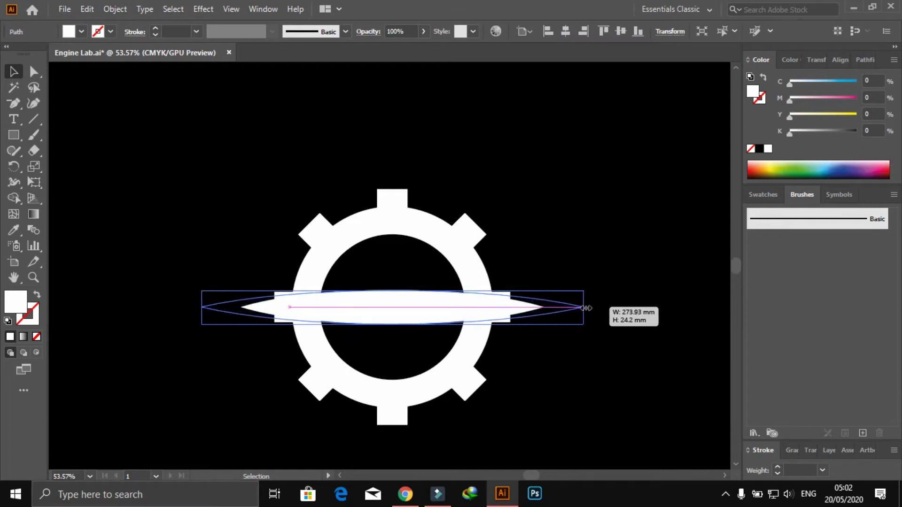
drag(596, 308, 573, 308)
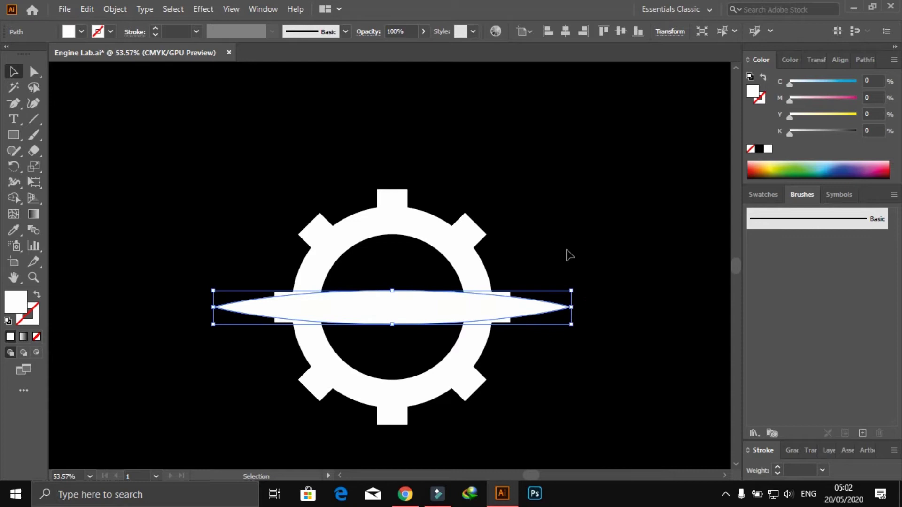
click(566, 244)
click(546, 314)
click(530, 257)
click(540, 305)
- Fill the lens black by sampling the background with the Eyedropper
key(i)
click(565, 235)
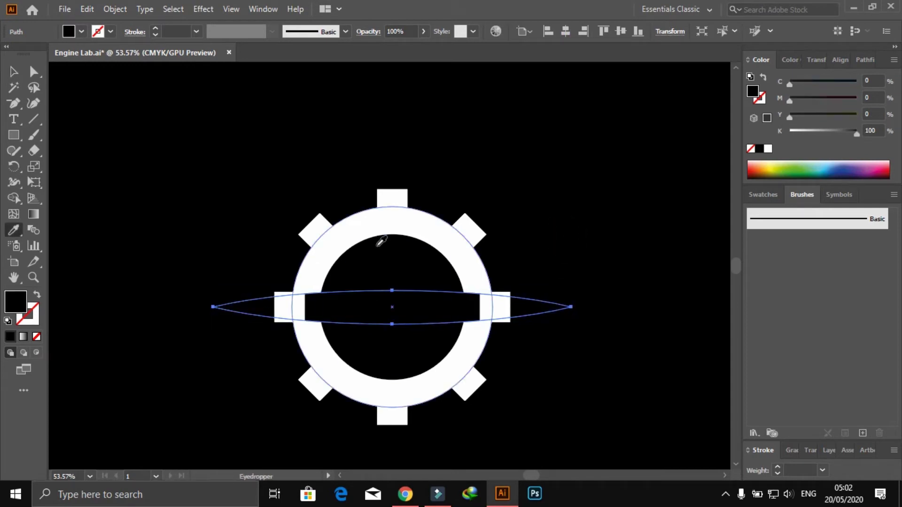
key(v)
click(165, 211)
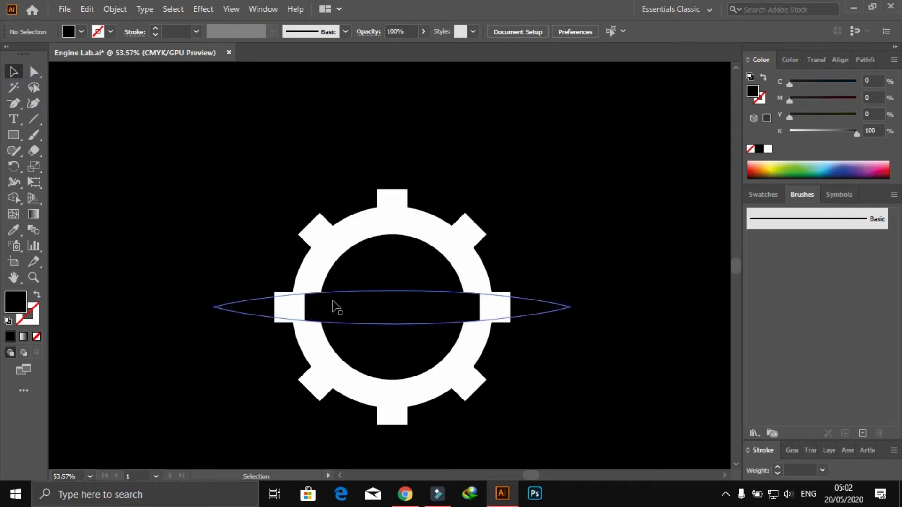
click(335, 308)
drag(242, 190, 350, 297)
- Unite the ring and teeth into one gear shape in Pathfinder, excluding the lens
click(346, 257)
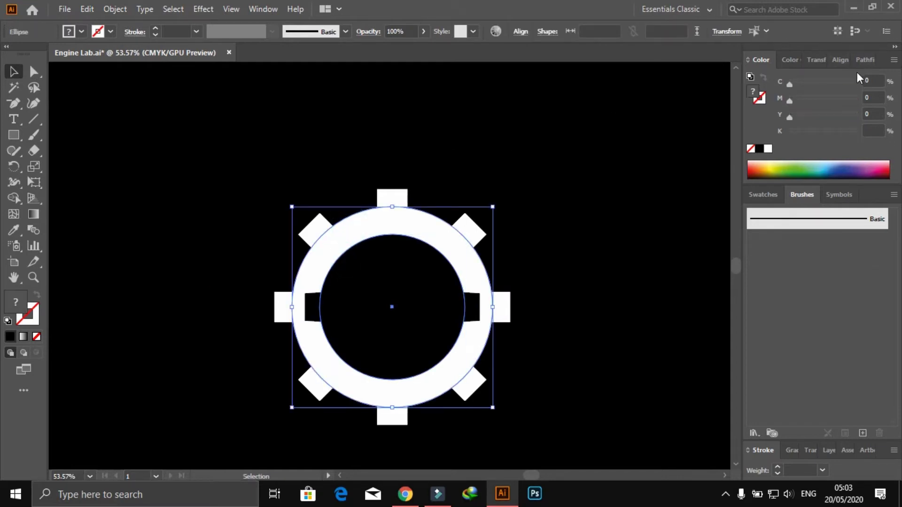
click(874, 59)
click(776, 94)
click(533, 156)
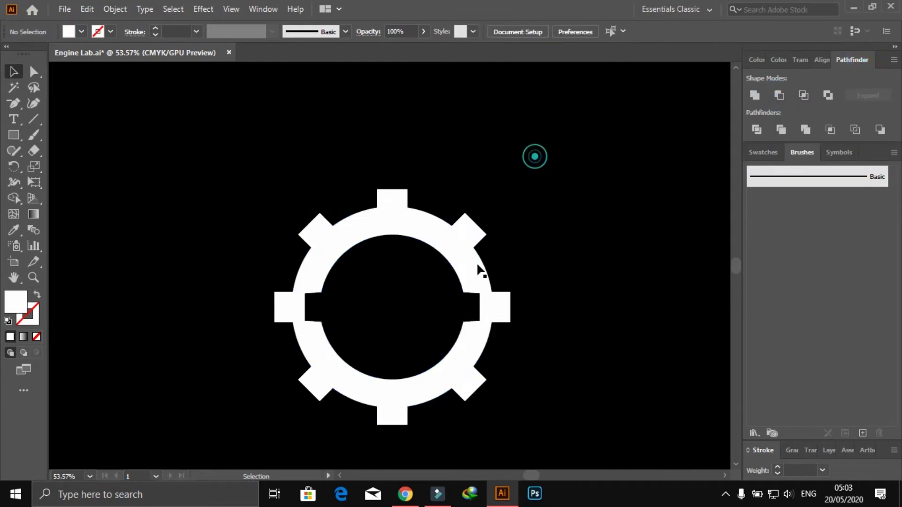
click(399, 257)
click(463, 158)
key(ctrl+a)
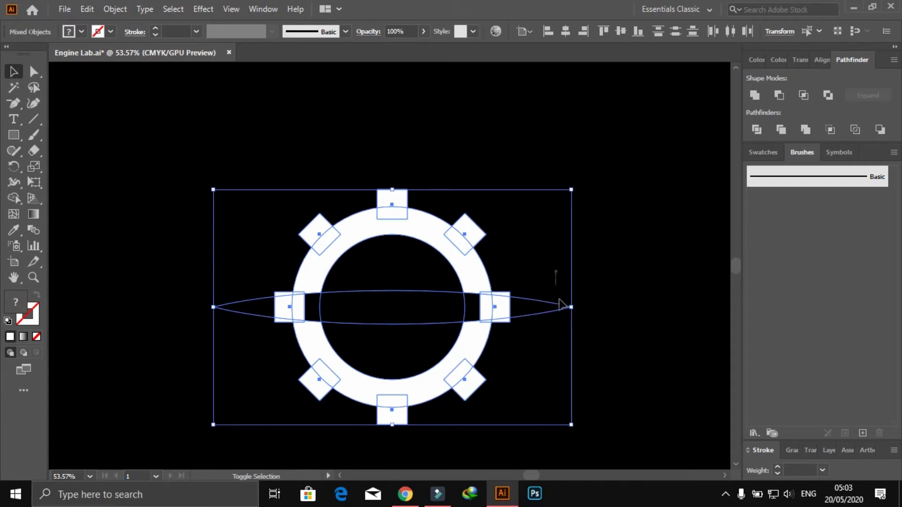
shift+click(560, 305)
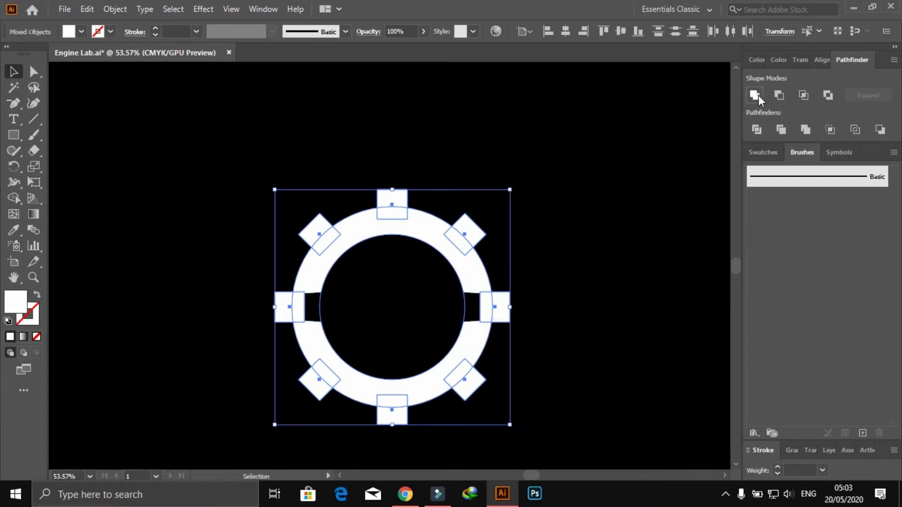
click(754, 95)
- Move the black lens up over the gear and back to its centred position
drag(595, 281, 223, 349)
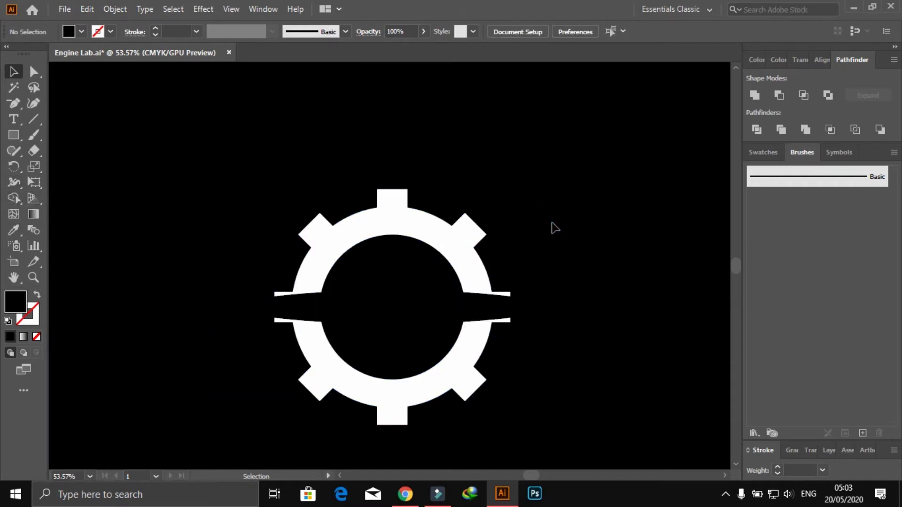
click(552, 224)
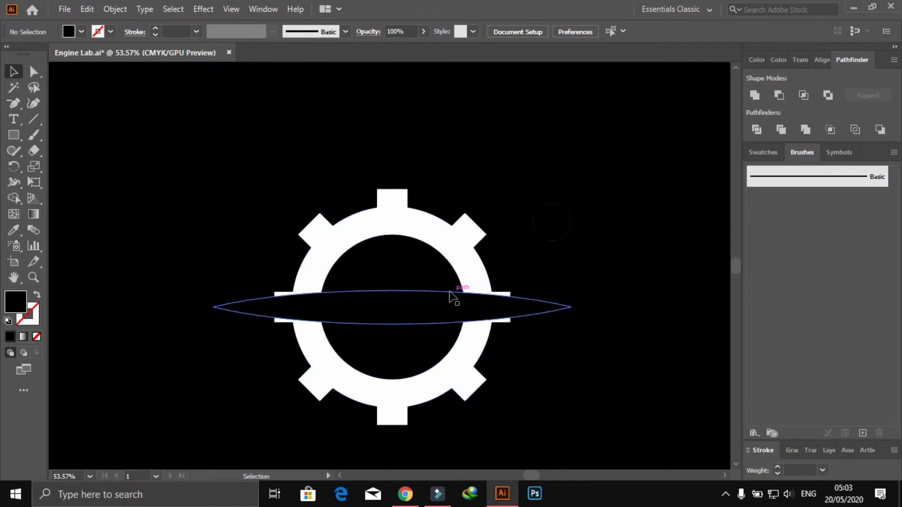
click(445, 292)
mouse_move(495, 301)
mouse_down()
mouse_move(497, 271)
mouse_move(504, 291)
mouse_up()
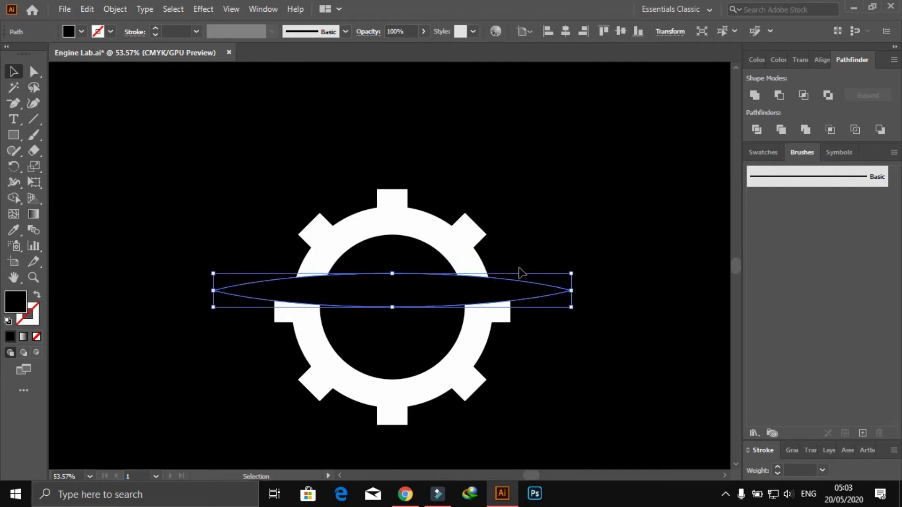
click(563, 234)
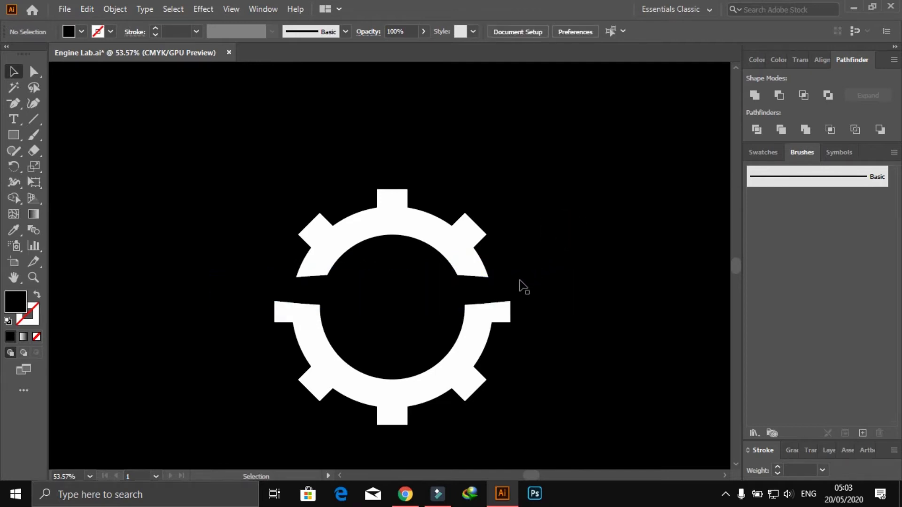
drag(519, 296, 519, 315)
click(570, 242)
- Duplicate gear and lens to the right, then Shape Builder and delete the lens from the original
mouse_move(575, 271)
mouse_down()
mouse_move(373, 360)
mouse_move(264, 363)
mouse_up()
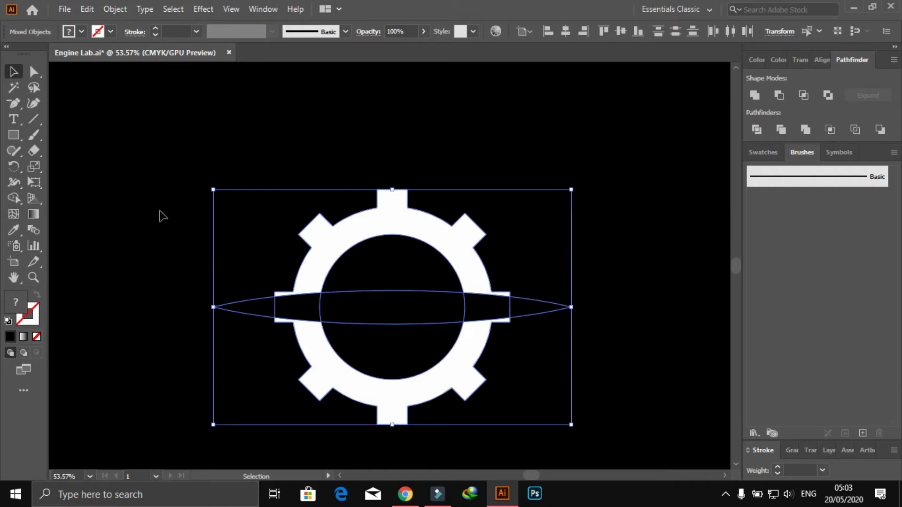
drag(317, 284, 676, 300)
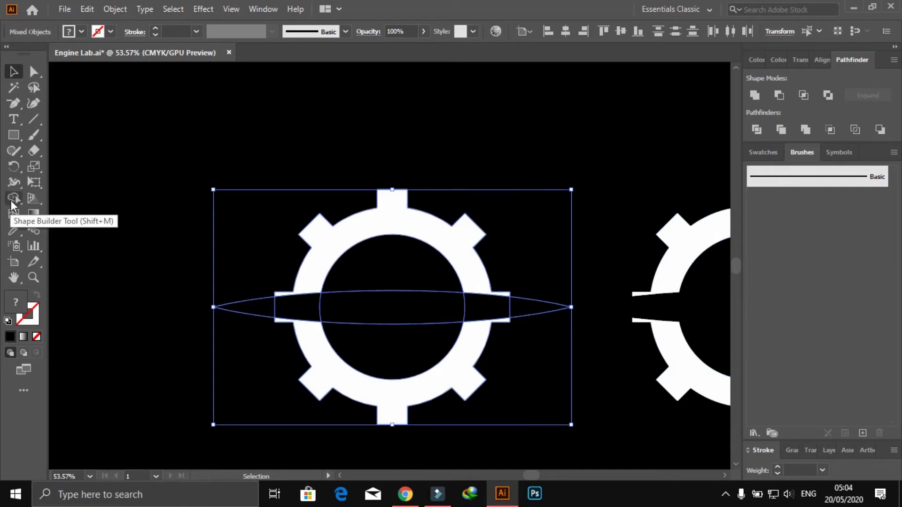
click(13, 198)
mouse_move(270, 315)
mouse_down()
mouse_move(521, 314)
mouse_move(484, 331)
mouse_up()
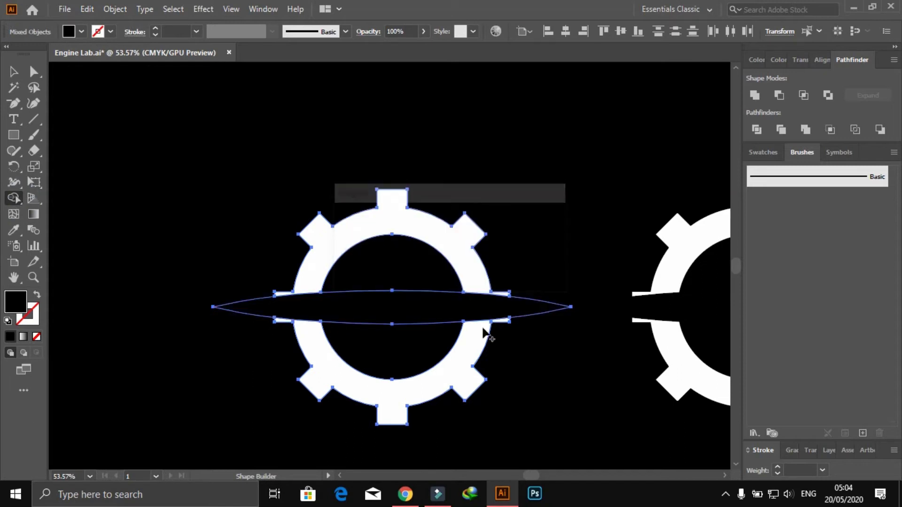
click(13, 72)
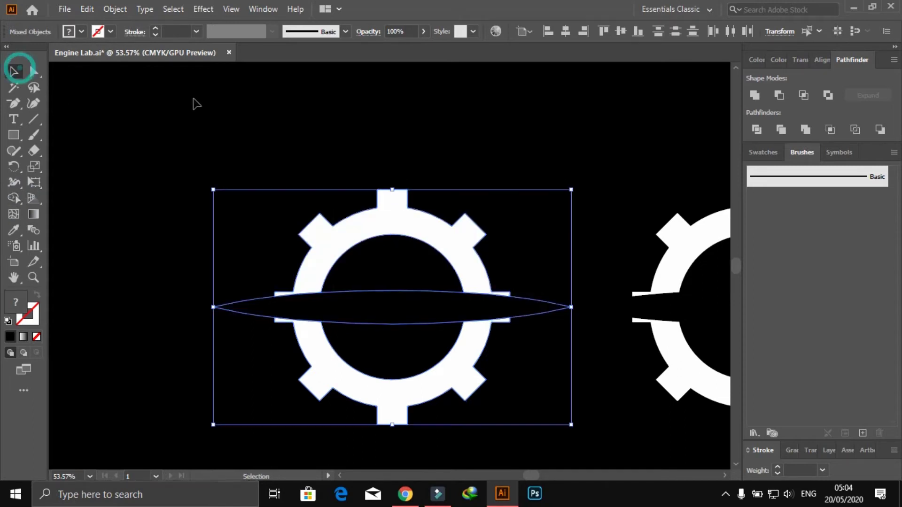
click(193, 98)
click(370, 317)
key(Delete)
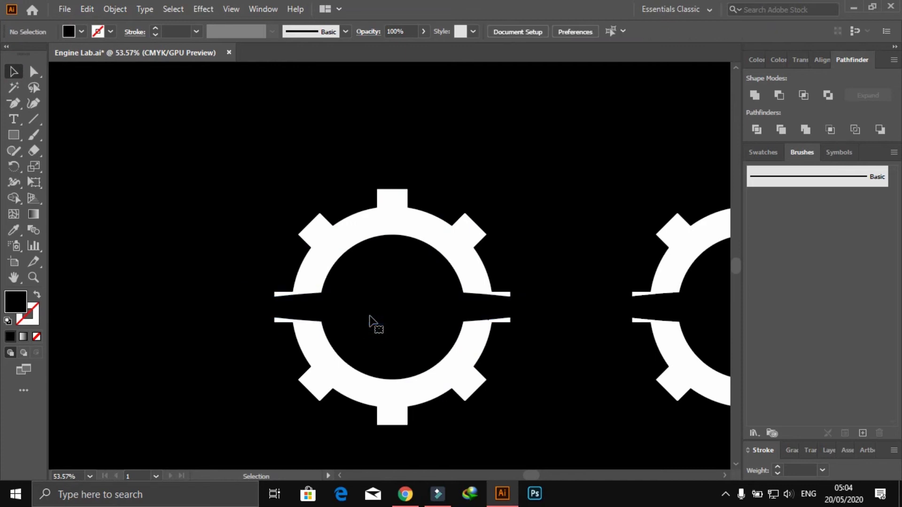
- Draw a long white bar from the gear's top tooth and rotate it upright
scroll(325, 294, up, 3)
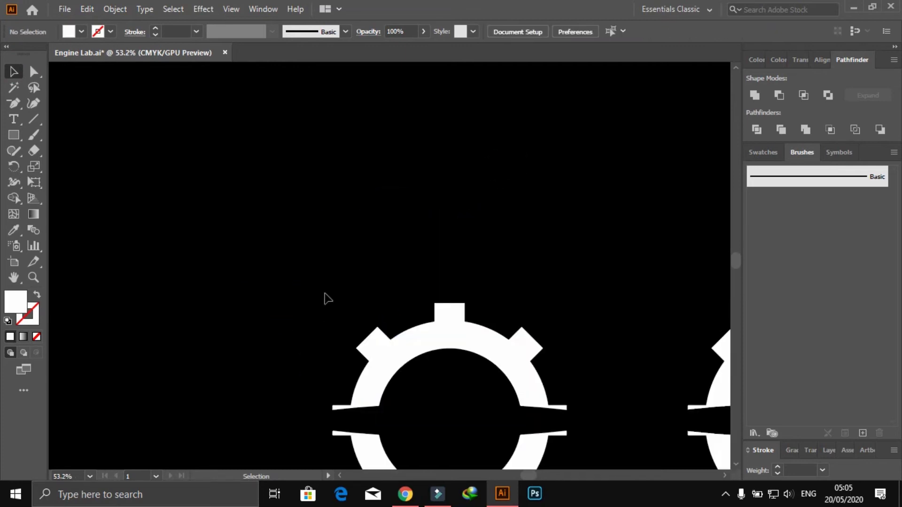
click(14, 135)
mouse_move(434, 322)
mouse_down()
mouse_move(508, 351)
mouse_move(627, 348)
mouse_up()
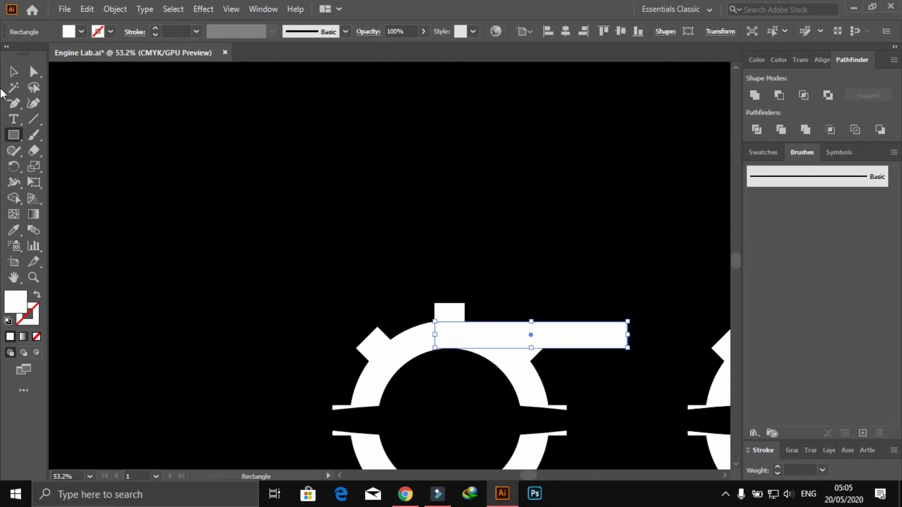
click(13, 72)
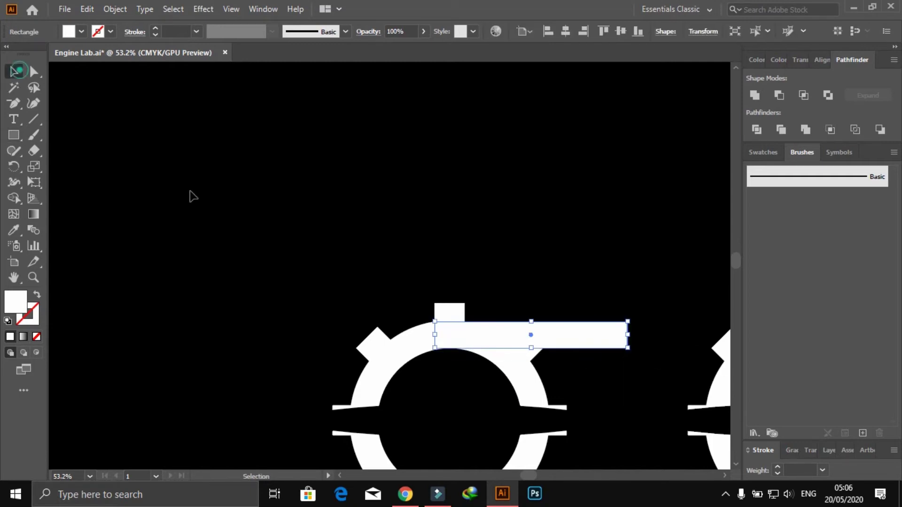
click(635, 317)
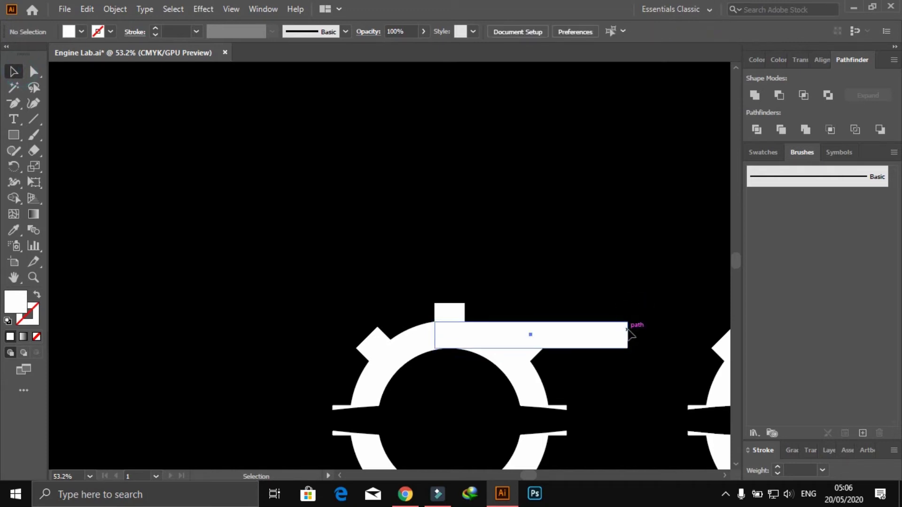
click(628, 331)
drag(632, 320, 497, 408)
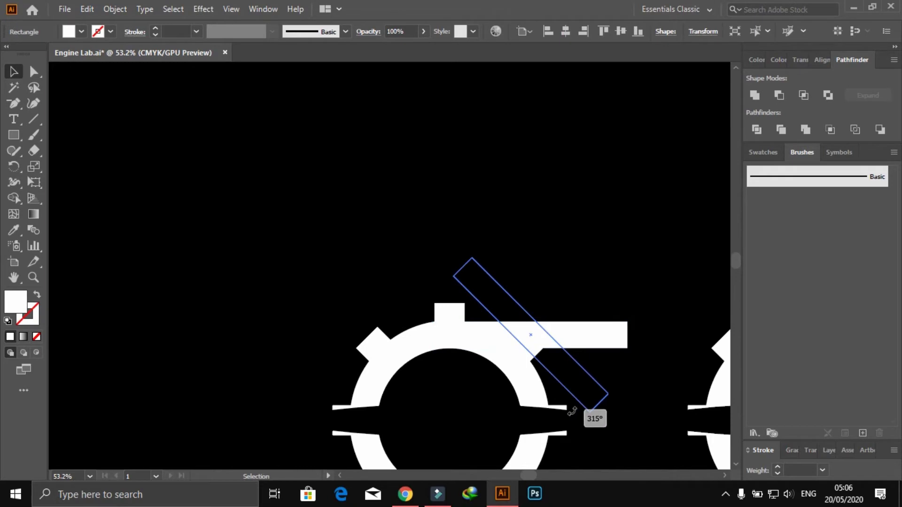
- Centre the bar on the gear, raise and widen it, and copy it alongside
shift+click(450, 330)
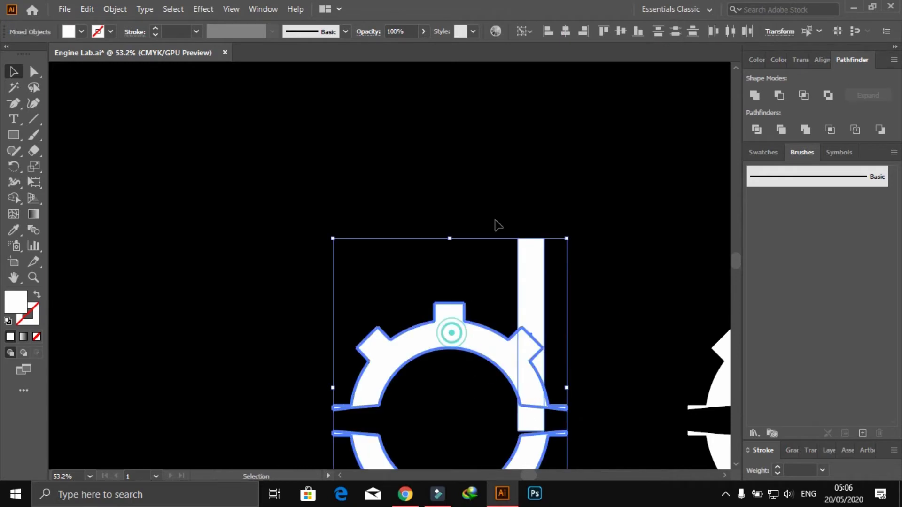
click(566, 31)
click(571, 112)
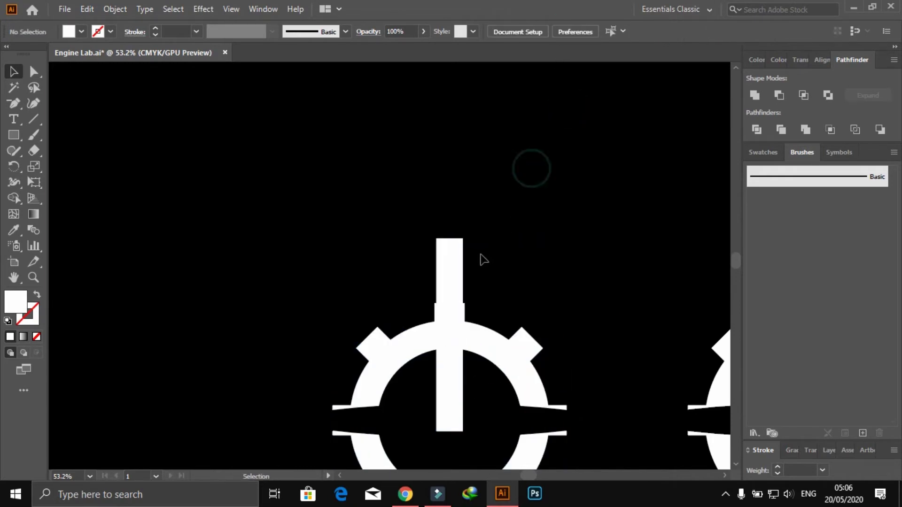
drag(457, 275, 457, 247)
drag(463, 307, 465, 308)
click(513, 254)
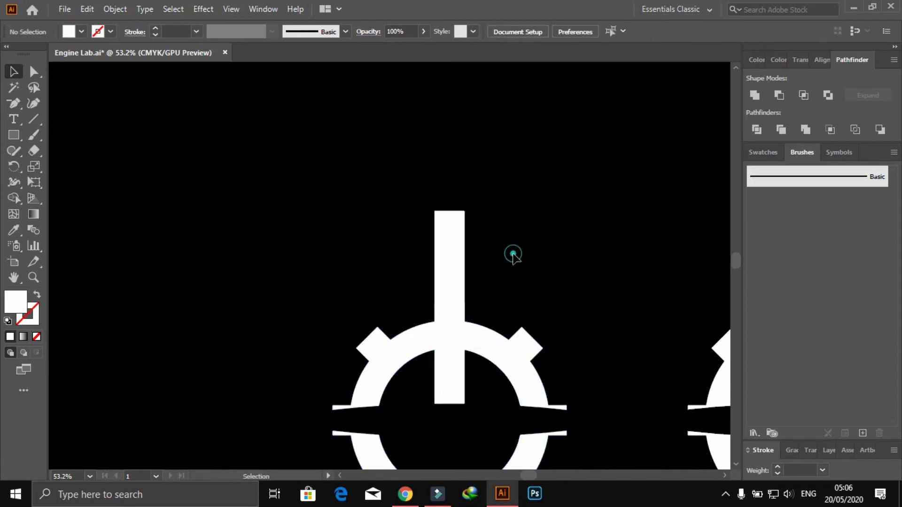
click(461, 272)
mouse_move(459, 276)
mouse_down()
mouse_move(431, 276)
mouse_move(479, 284)
mouse_up()
- Delete the middle bar so two upright bars remain with a gap
click(530, 252)
click(443, 183)
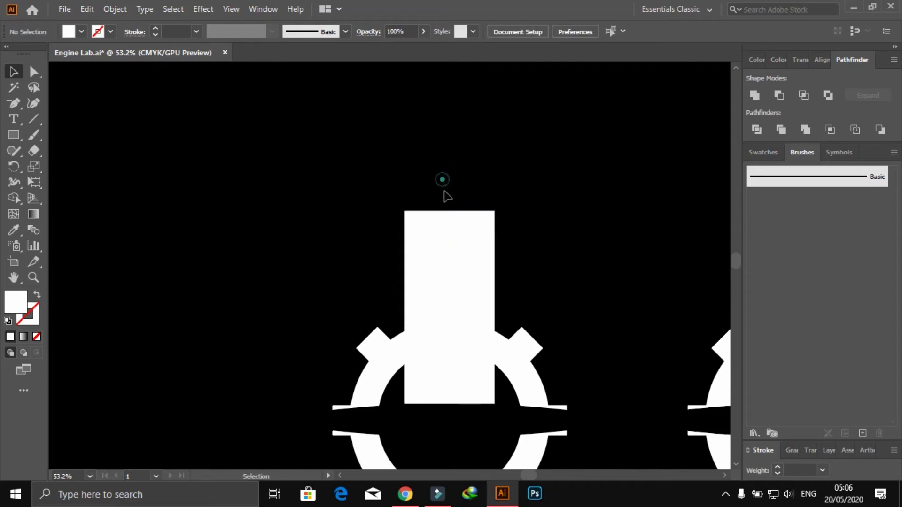
click(446, 219)
key(Delete)
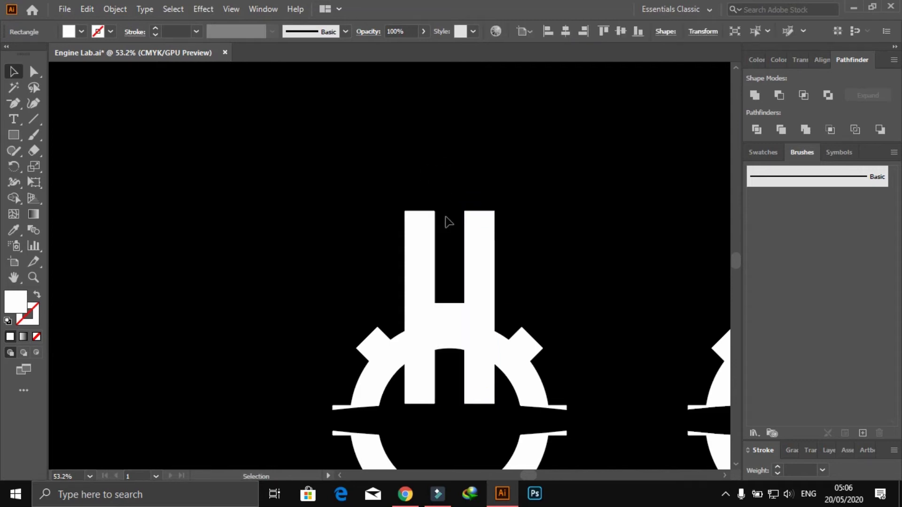
- Select the gear compound path and pan up to see the bars' tops
click(393, 155)
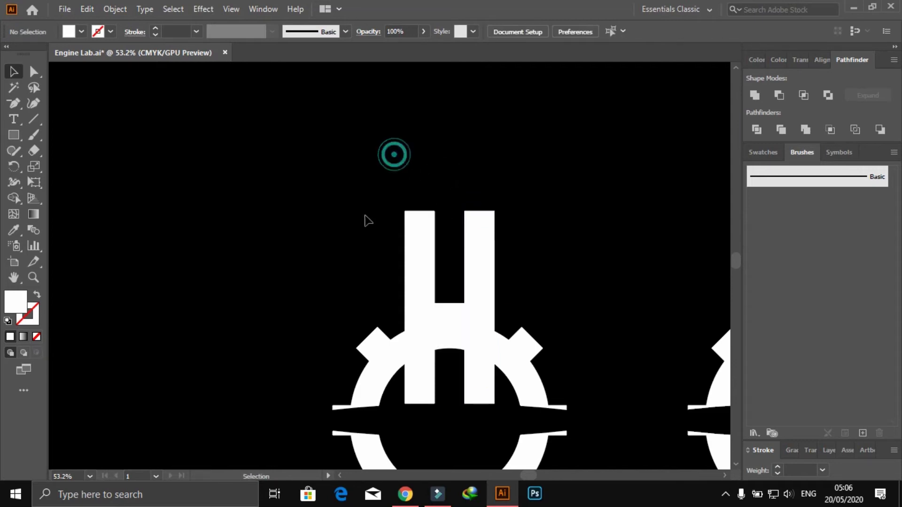
mouse_move(348, 184)
mouse_down()
mouse_move(398, 231)
mouse_move(362, 250)
mouse_up()
click(445, 305)
click(331, 277)
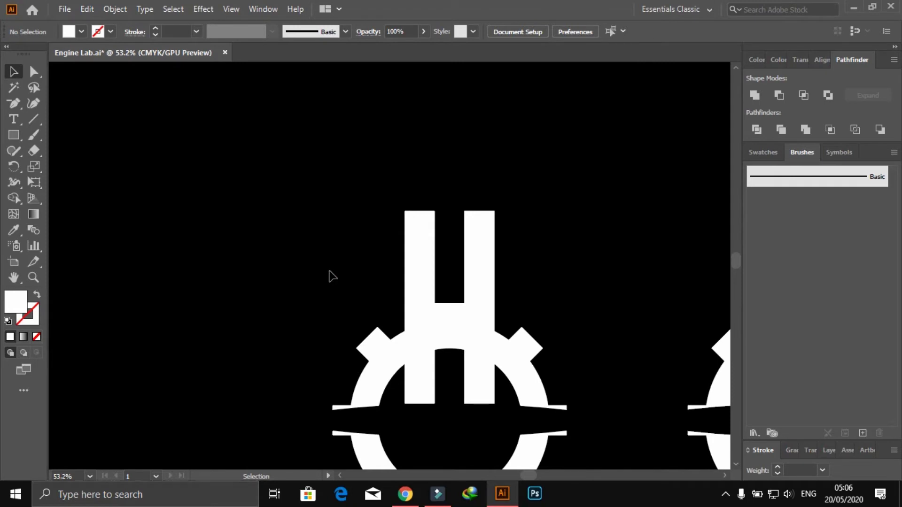
mouse_move(329, 276)
mouse_down()
mouse_move(329, 191)
mouse_move(324, 229)
mouse_up()
click(370, 303)
click(310, 187)
- Release the gear's compound path into separate pieces
click(374, 314)
right_click(373, 314)
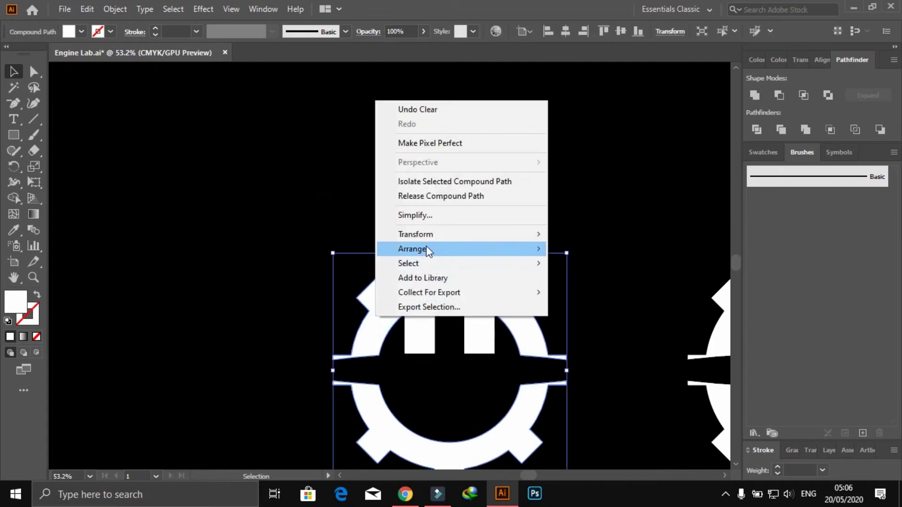
click(436, 197)
click(294, 268)
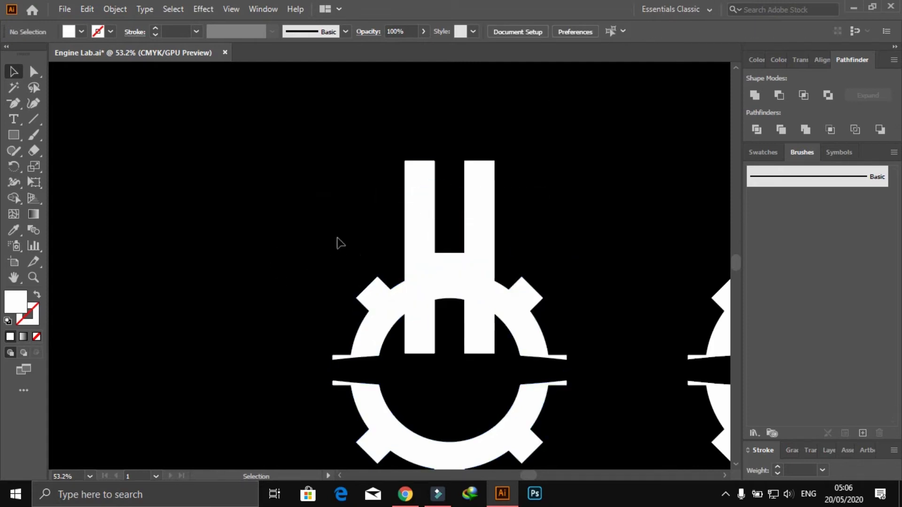
- Draw a small white square and place it beside the top of the left bar
click(14, 137)
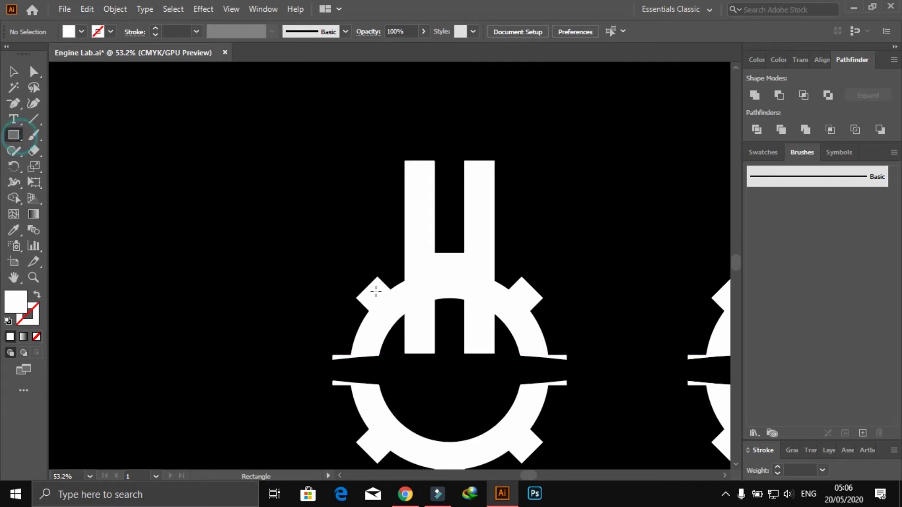
drag(434, 253, 467, 284)
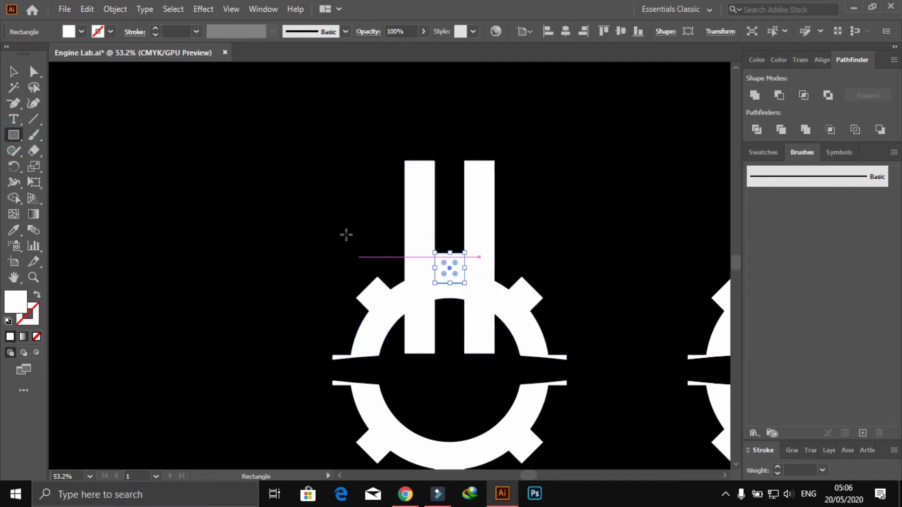
click(13, 71)
click(162, 163)
mouse_move(440, 259)
mouse_down()
mouse_move(387, 229)
mouse_move(386, 187)
mouse_up()
click(303, 223)
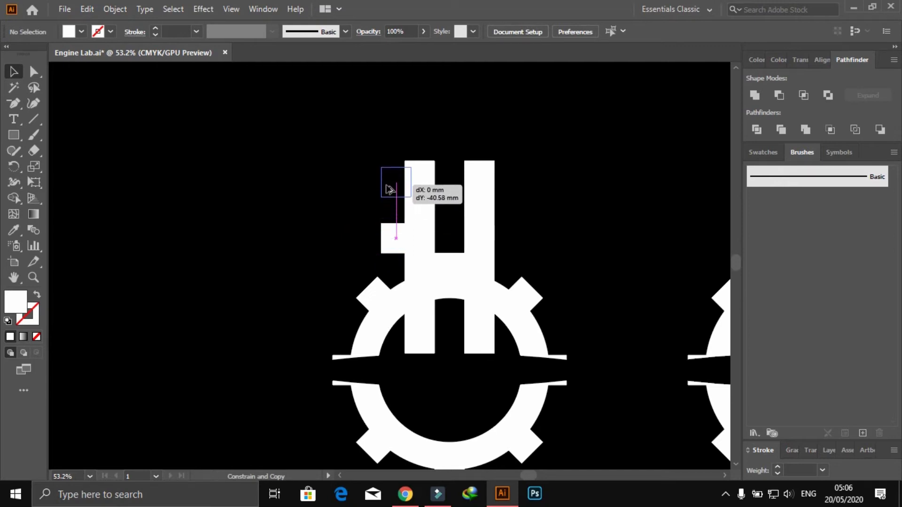
- Copy the square to make four teeth on the outer sides of both bars
mouse_move(388, 190)
mouse_down()
mouse_move(392, 230)
mouse_move(500, 233)
mouse_up()
click(305, 249)
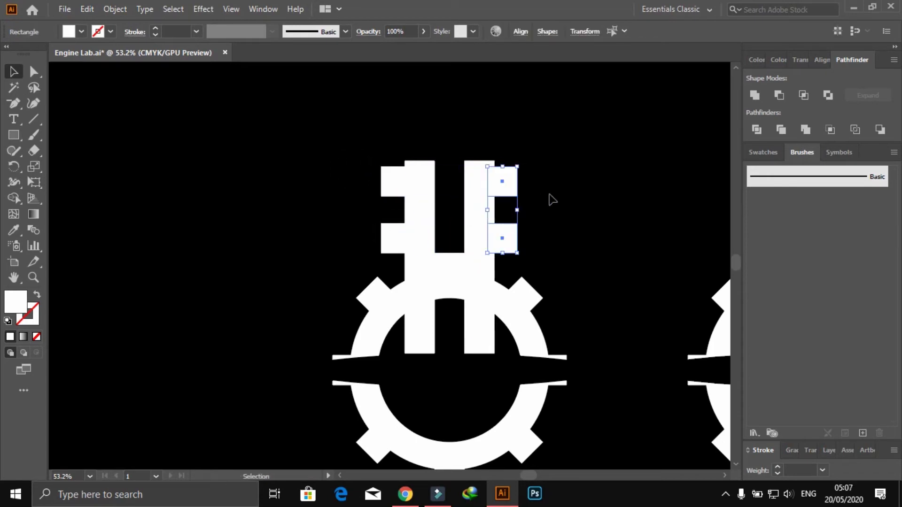
click(563, 186)
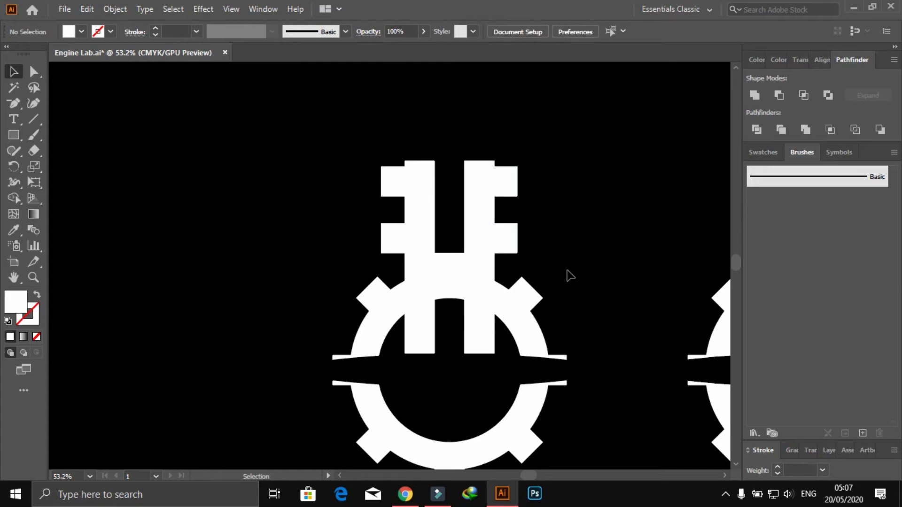
scroll(571, 263, down, 1)
- With the Shape Builder tool, merge the left and right bars into their gear segments
scroll(574, 244, down, 1)
drag(575, 238, 290, 432)
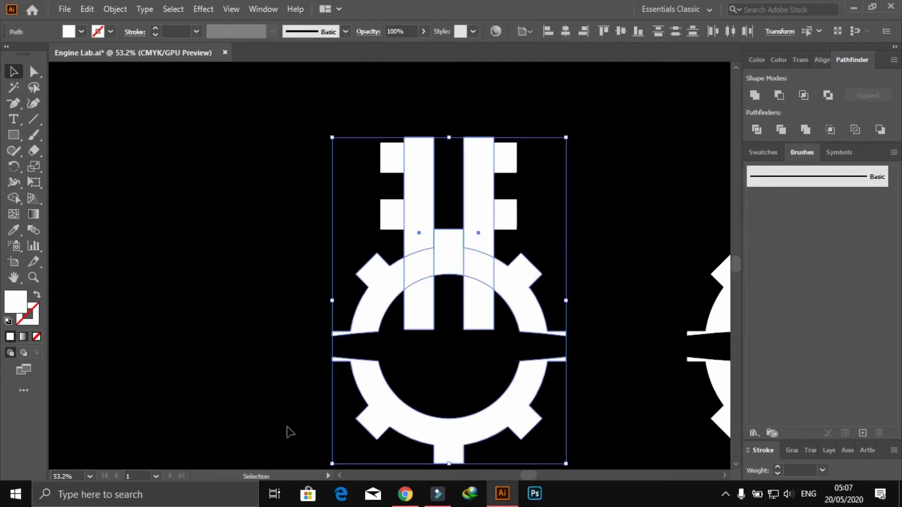
click(13, 198)
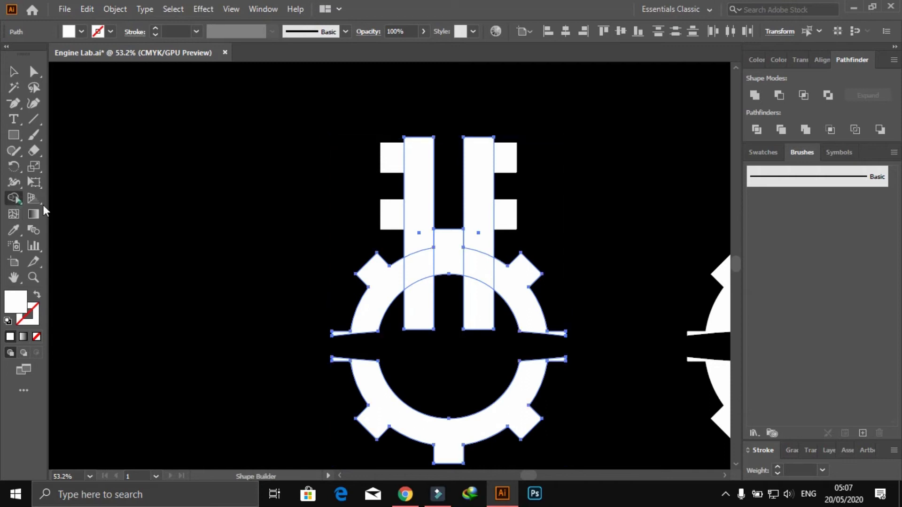
drag(419, 258, 404, 276)
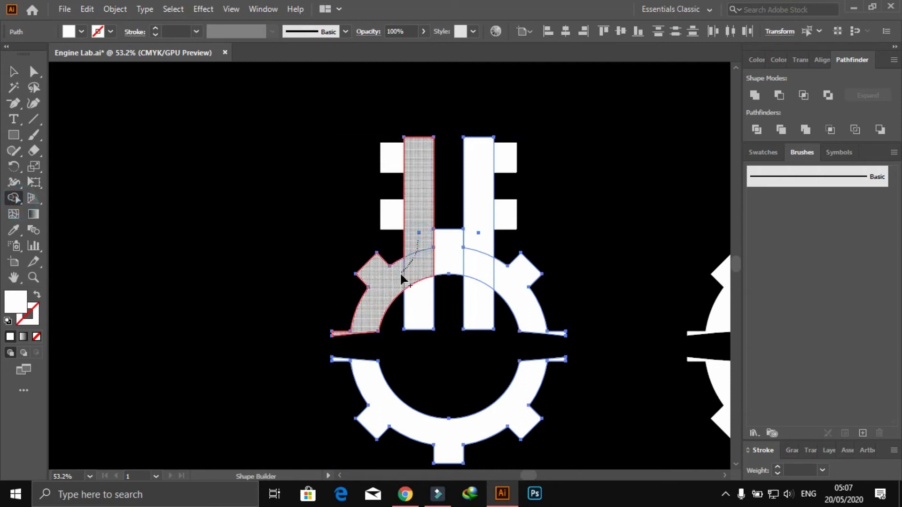
drag(472, 242, 472, 282)
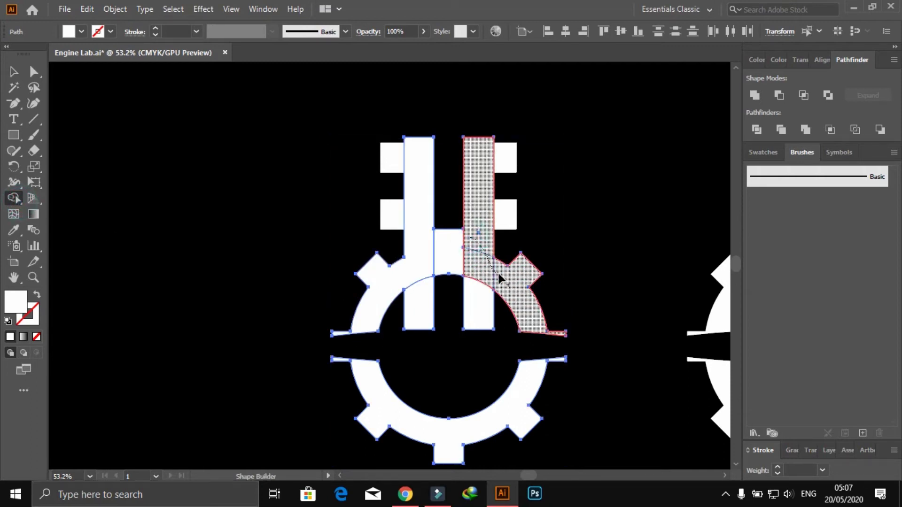
- Delete the small middle rectangle and the bar piece inside the ring
click(14, 72)
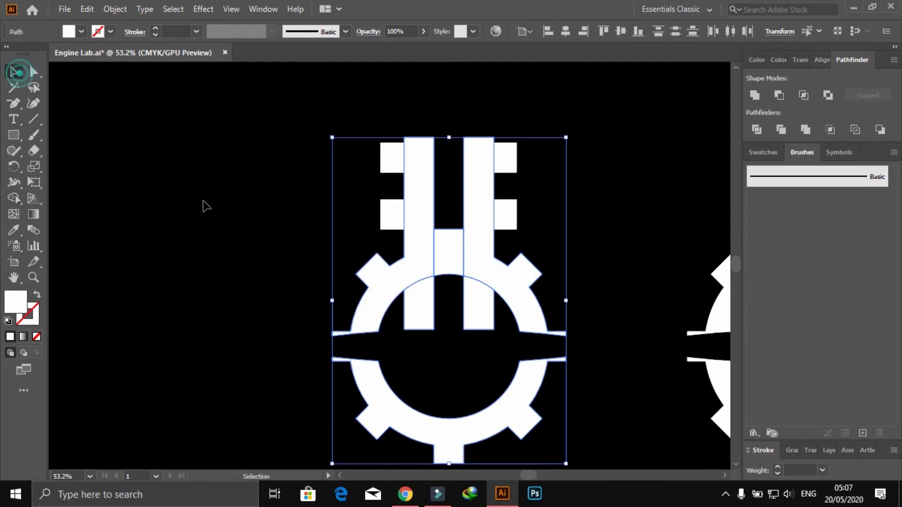
click(207, 201)
click(453, 244)
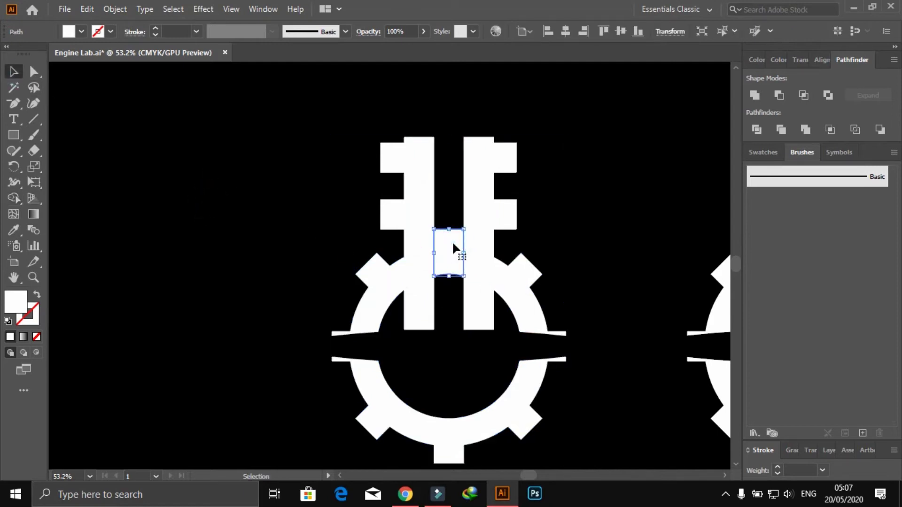
key(Delete)
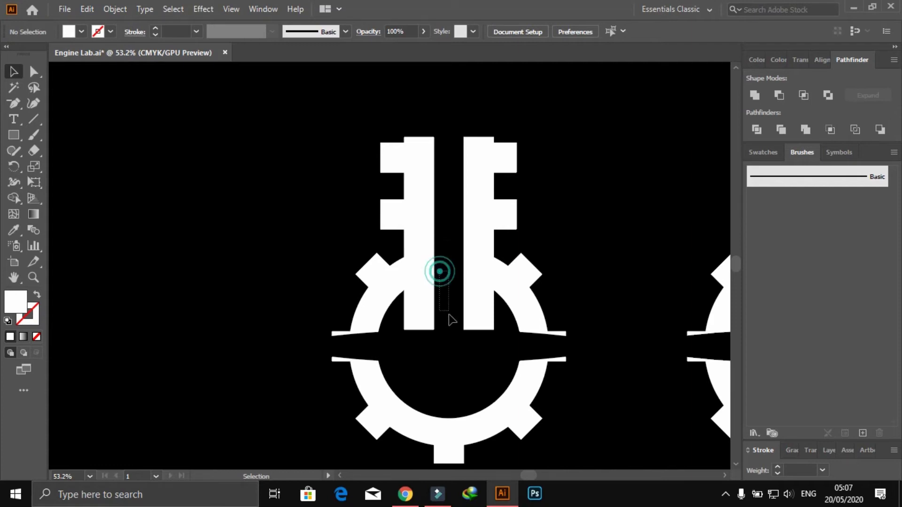
mouse_move(438, 302)
mouse_down()
mouse_move(420, 311)
mouse_move(476, 326)
mouse_up()
key(Delete)
key(Delete)
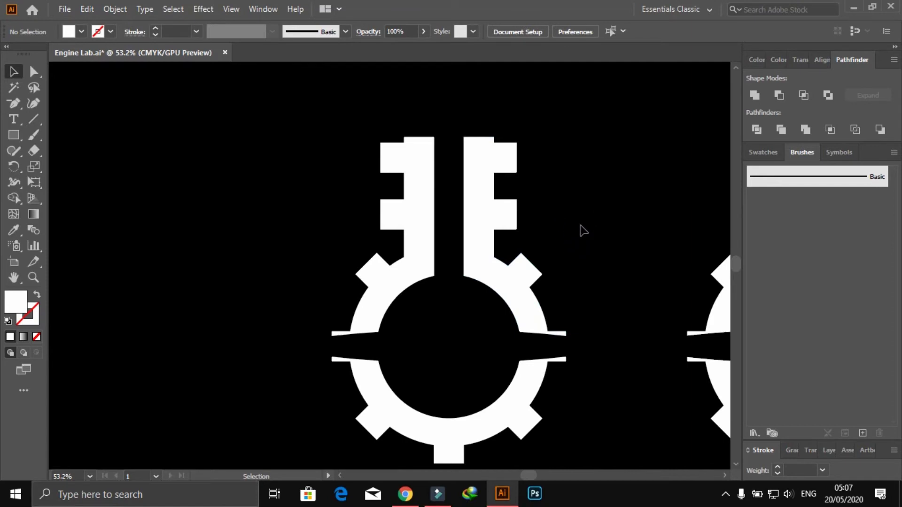
- Copy the two right-side teeth across beside the left bar
drag(531, 137, 511, 230)
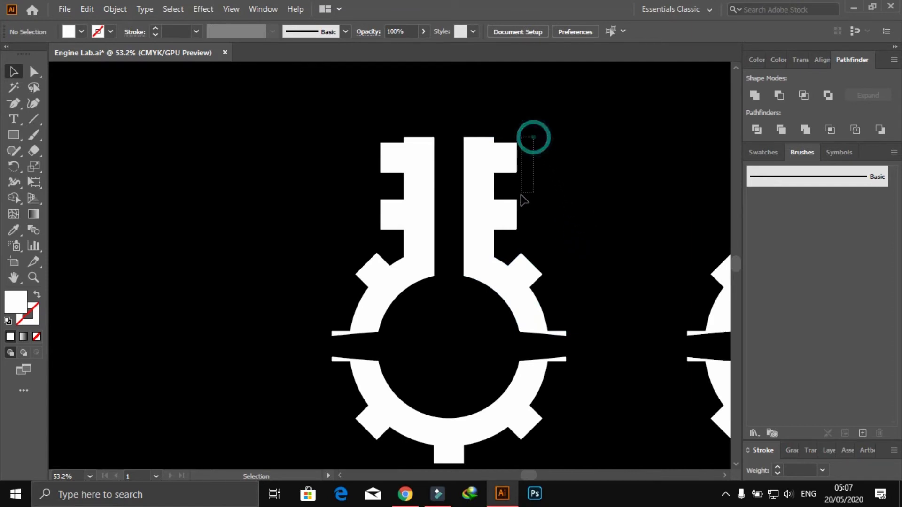
drag(388, 163, 394, 209)
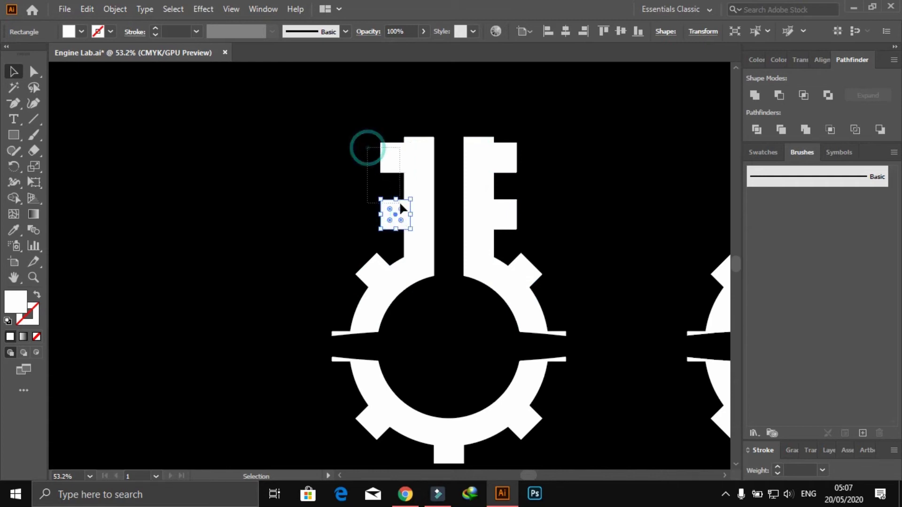
drag(369, 148, 399, 203)
key(v)
drag(538, 139, 512, 221)
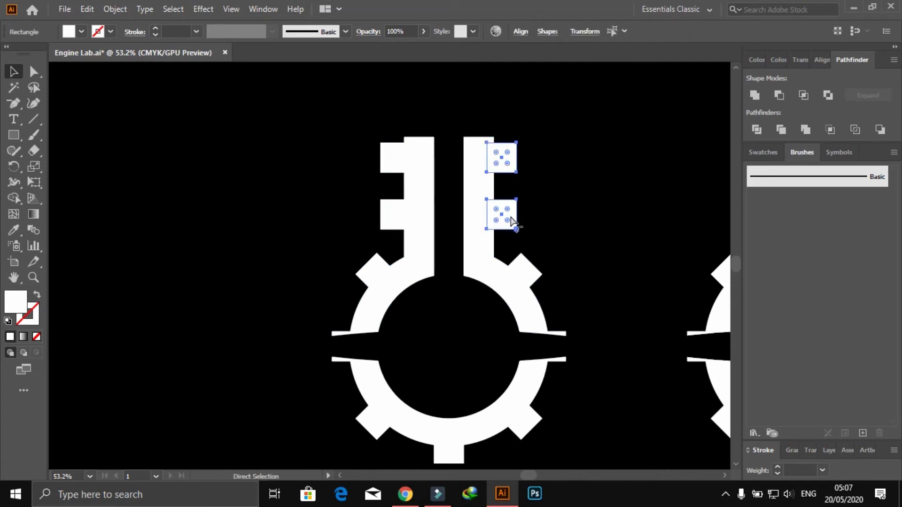
key(ctrl+g)
alt+drag(500, 155, 394, 154)
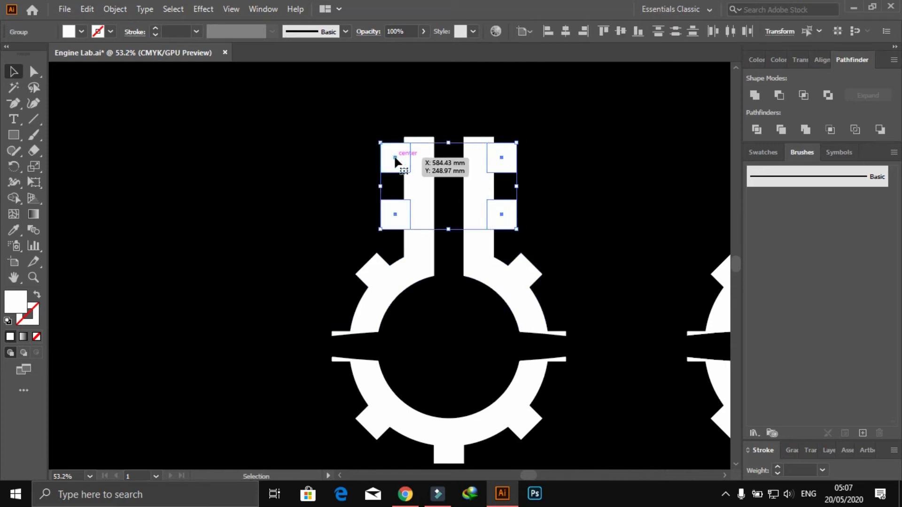
drag(393, 154, 394, 154)
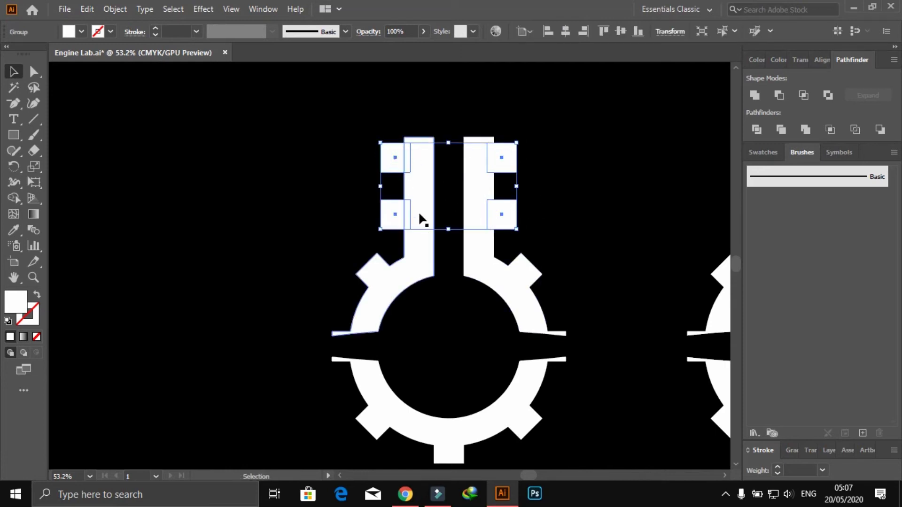
- Group the left and right gear halves together
shift+click(418, 239)
click(540, 85)
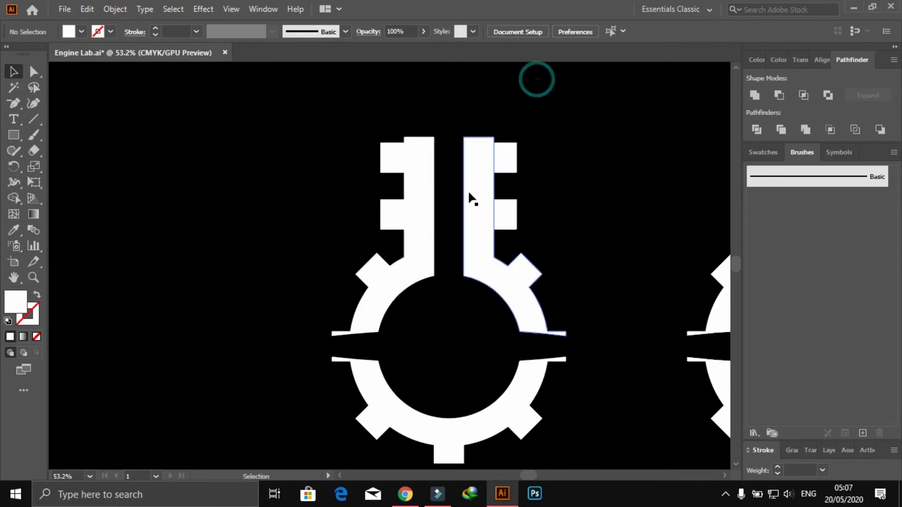
click(472, 187)
shift+click(434, 182)
key(a)
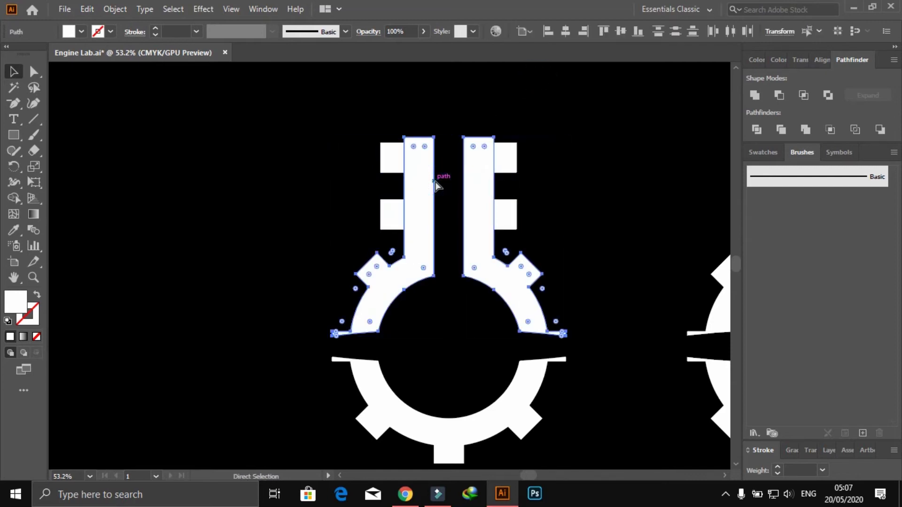
key(ctrl+g)
key(v)
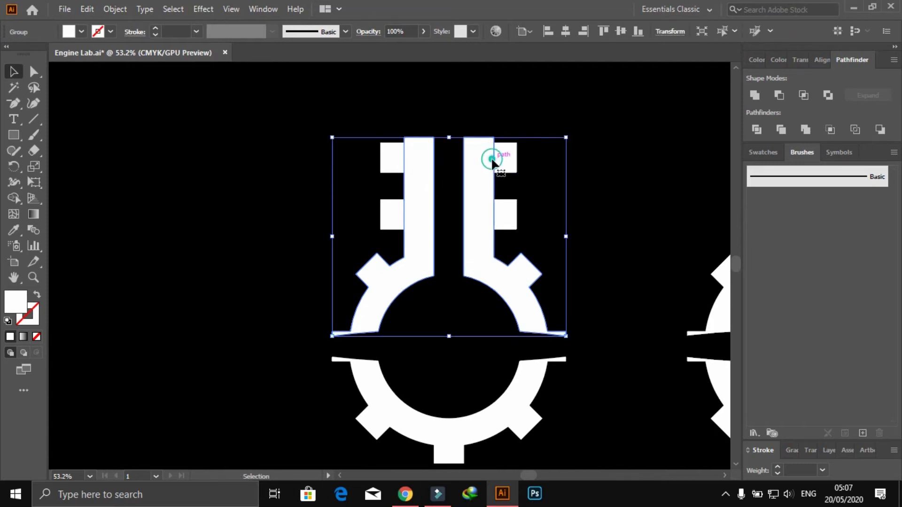
- Select the four teeth with the gear halves as the alignment reference
click(502, 152)
shift+click(467, 188)
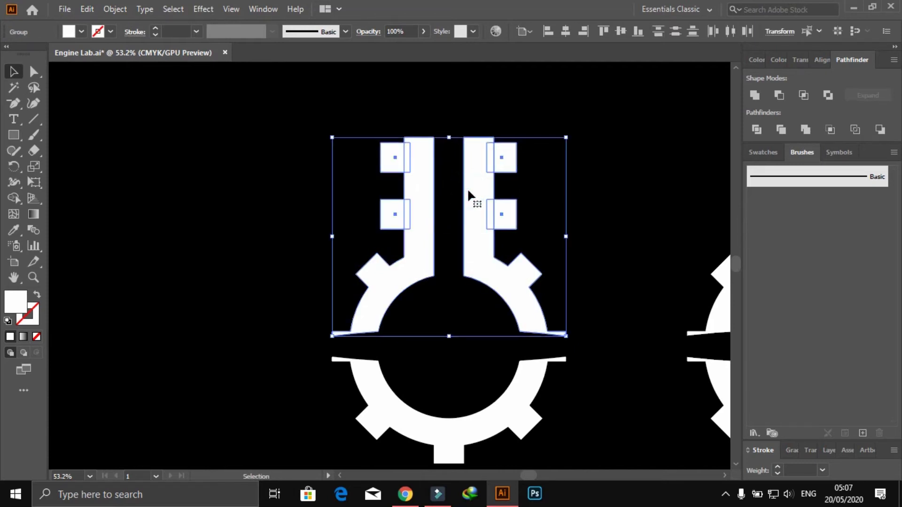
click(467, 188)
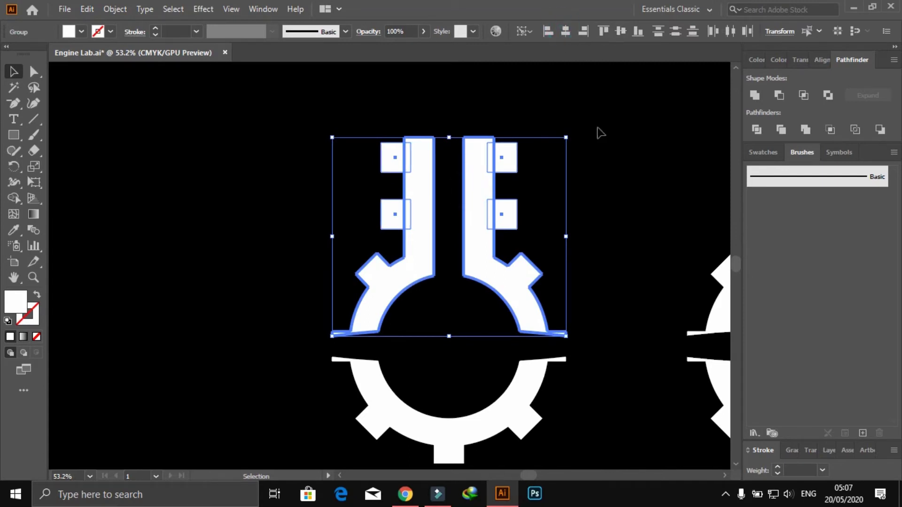
click(606, 155)
mouse_move(593, 212)
mouse_down()
mouse_move(506, 191)
mouse_move(539, 186)
mouse_up()
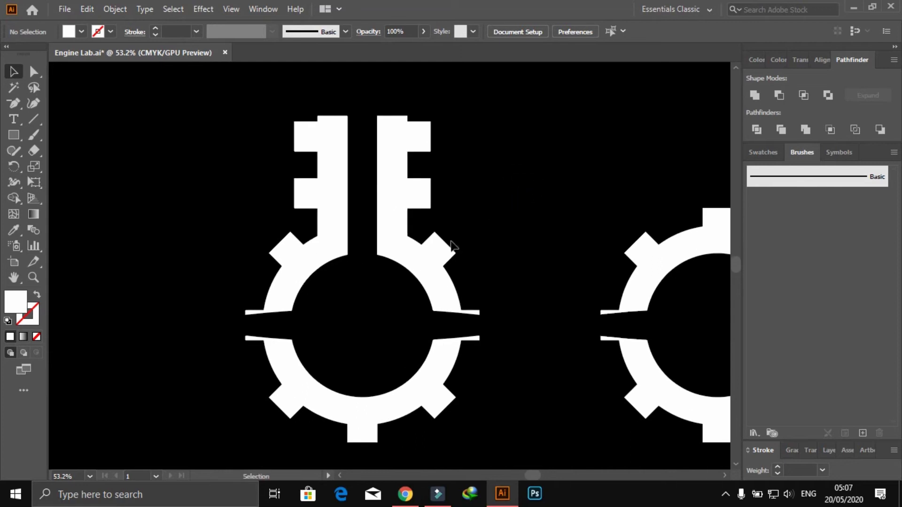
- Ungroup the key's upper half and the teeth group into separate pieces
click(441, 246)
right_click(445, 251)
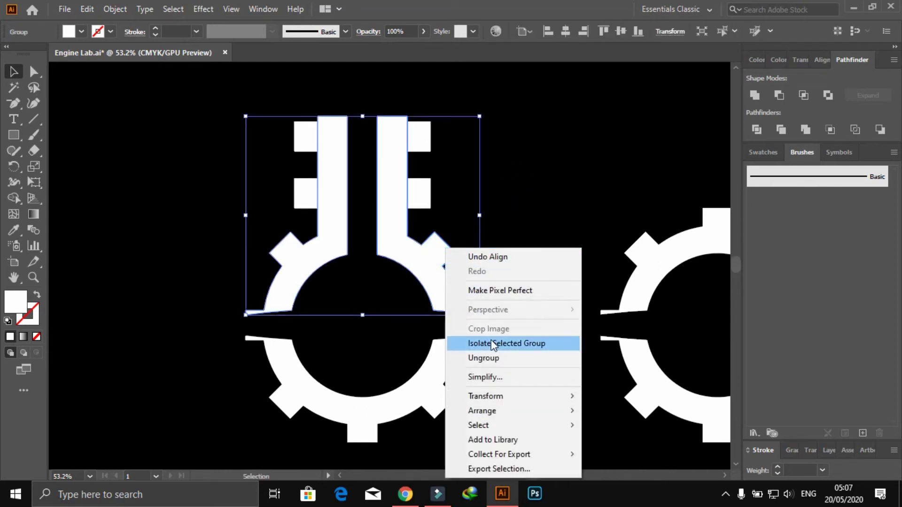
click(489, 357)
click(516, 194)
drag(500, 121, 313, 221)
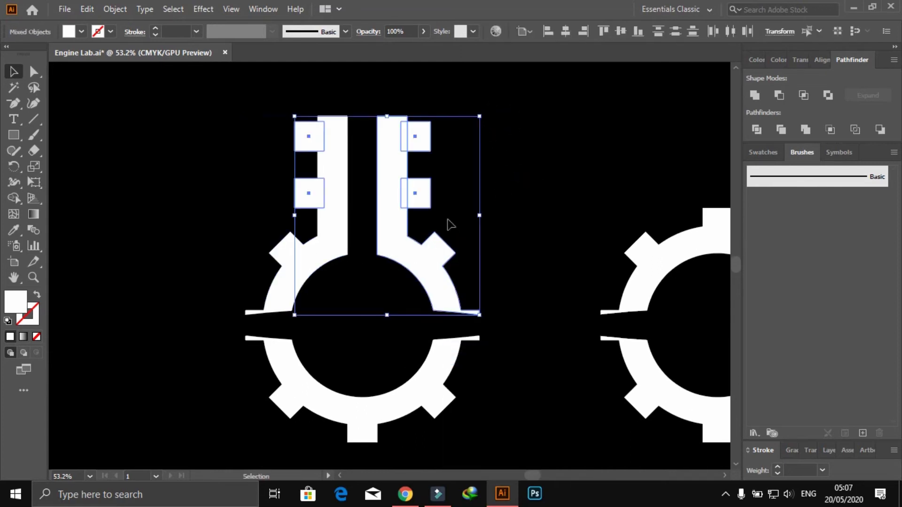
click(507, 189)
click(415, 140)
right_click(408, 141)
click(491, 250)
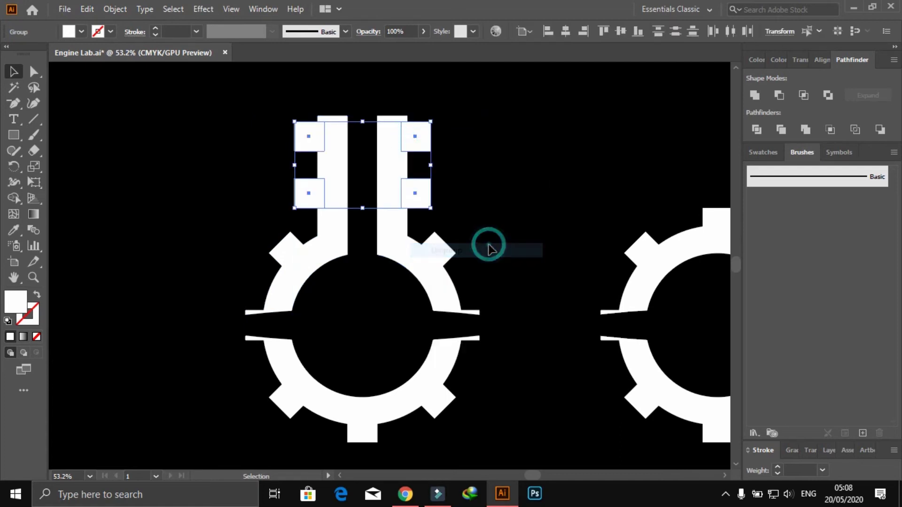
click(498, 207)
- Marquee-select each key half and combine its pieces with Pathfinder Unite
mouse_move(499, 100)
mouse_down()
mouse_move(414, 303)
mouse_move(397, 287)
mouse_up()
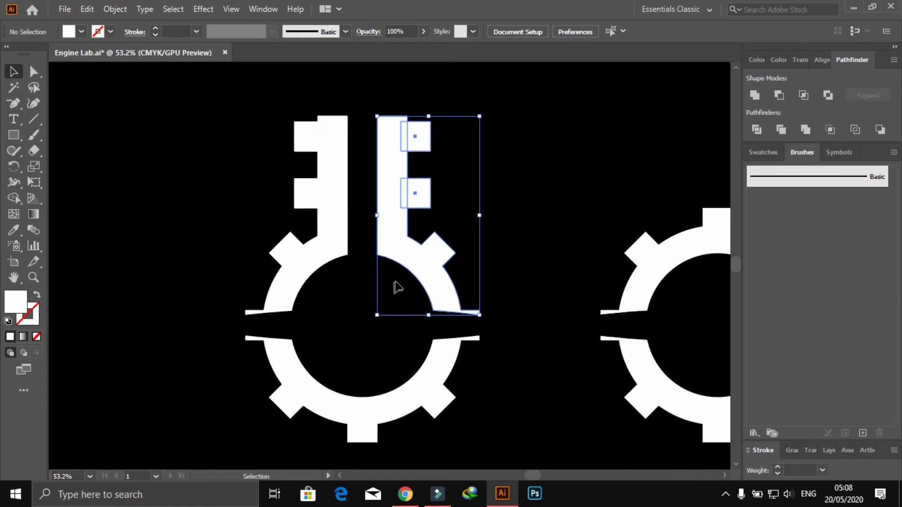
click(755, 95)
drag(241, 85, 316, 176)
drag(250, 108, 346, 200)
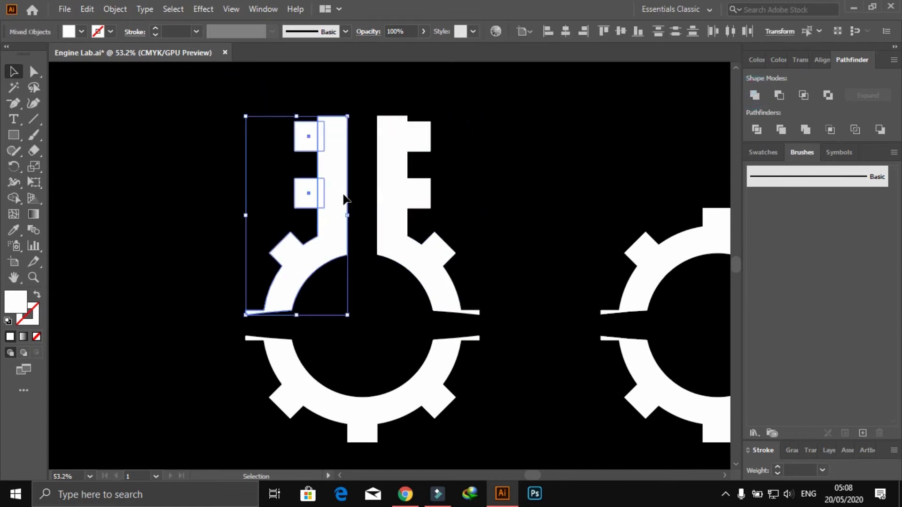
click(754, 94)
click(553, 165)
click(384, 178)
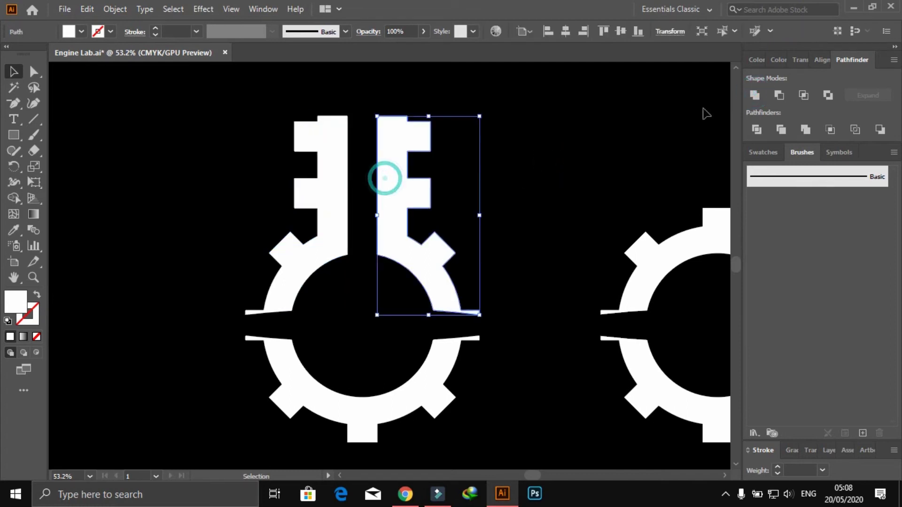
- Make the right key half red by setting M and Y to 100 in the Color panel
click(753, 60)
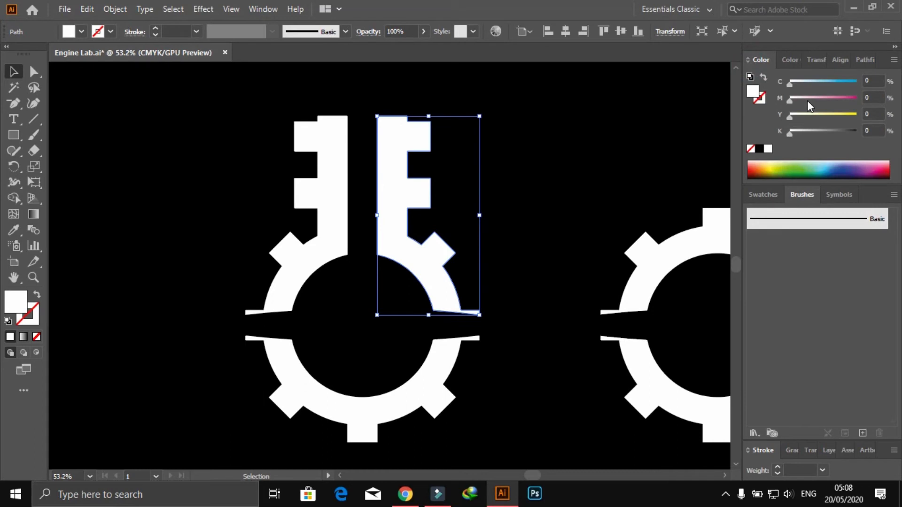
drag(807, 101, 856, 100)
click(614, 147)
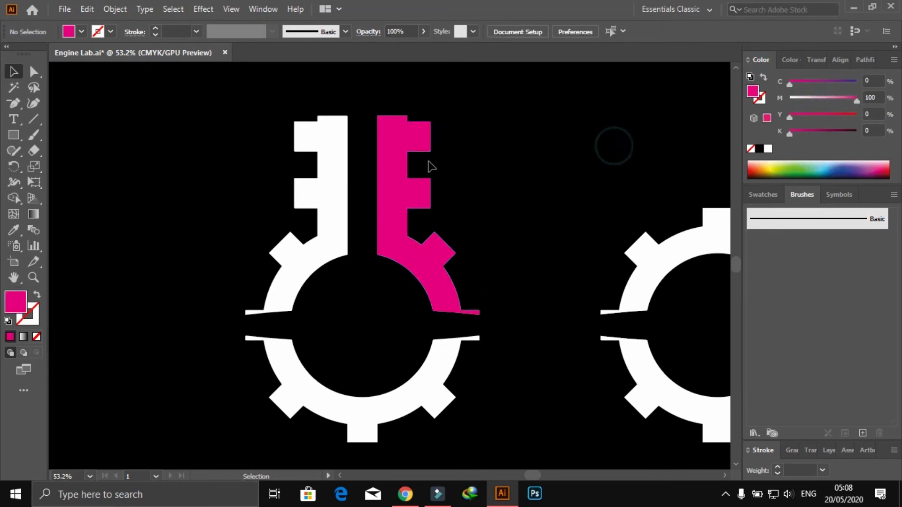
click(389, 174)
click(340, 193)
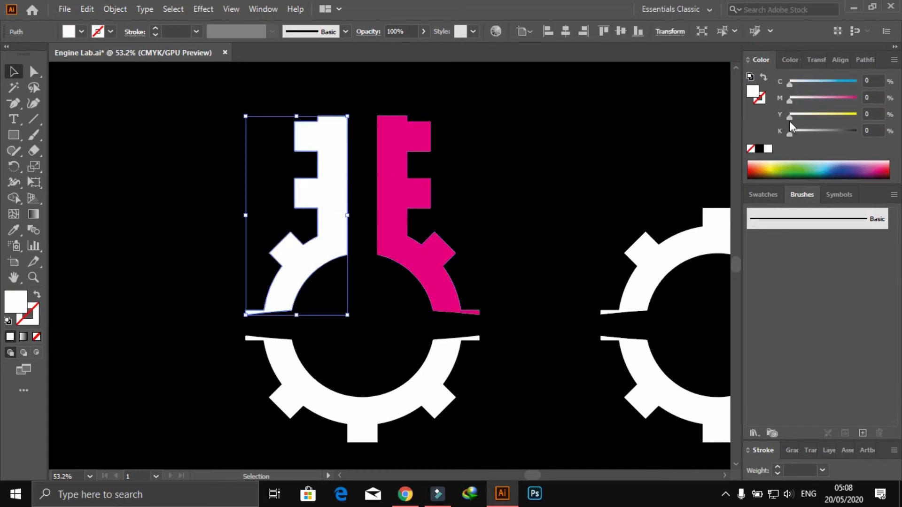
click(405, 131)
drag(811, 114, 858, 114)
- Give the left key half the same red with the Eyedropper
click(343, 148)
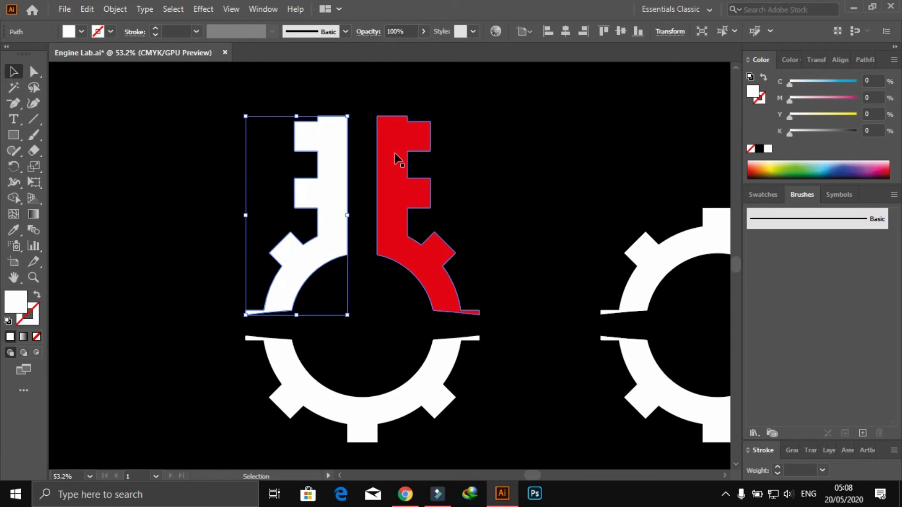
key(i)
click(395, 157)
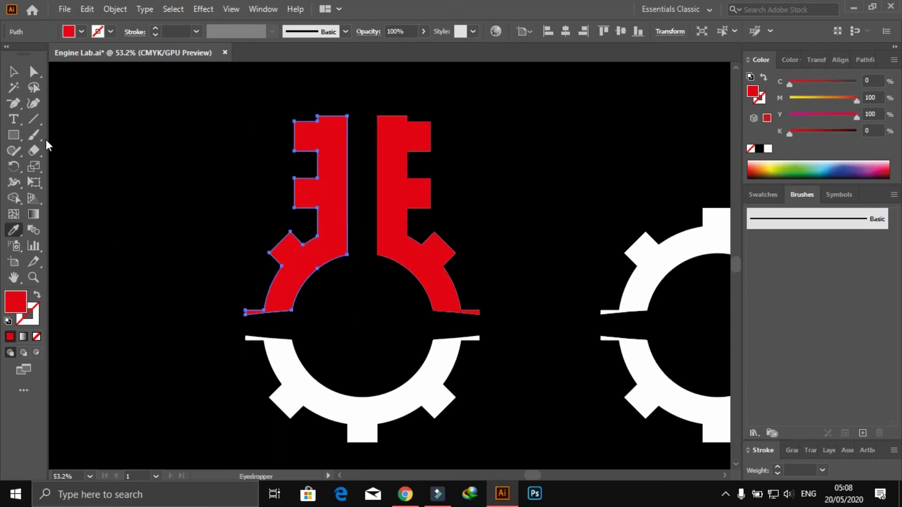
click(14, 71)
click(190, 213)
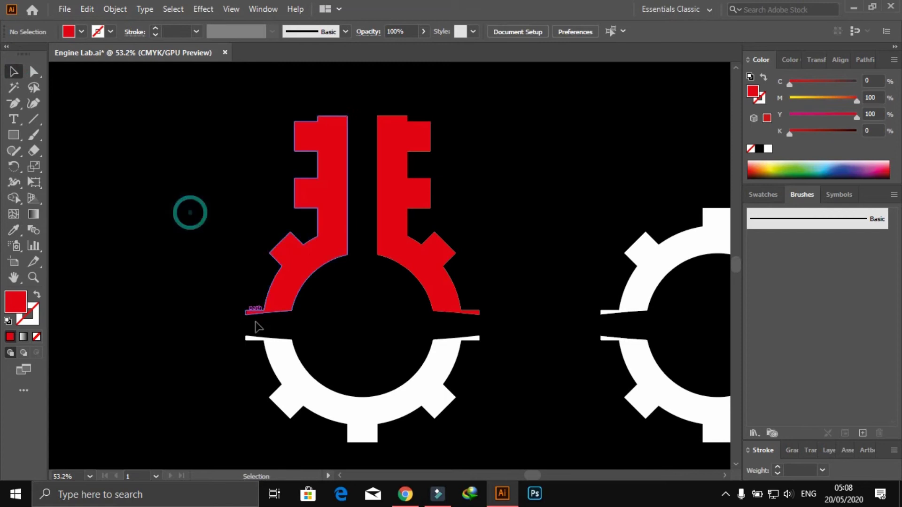
click(280, 345)
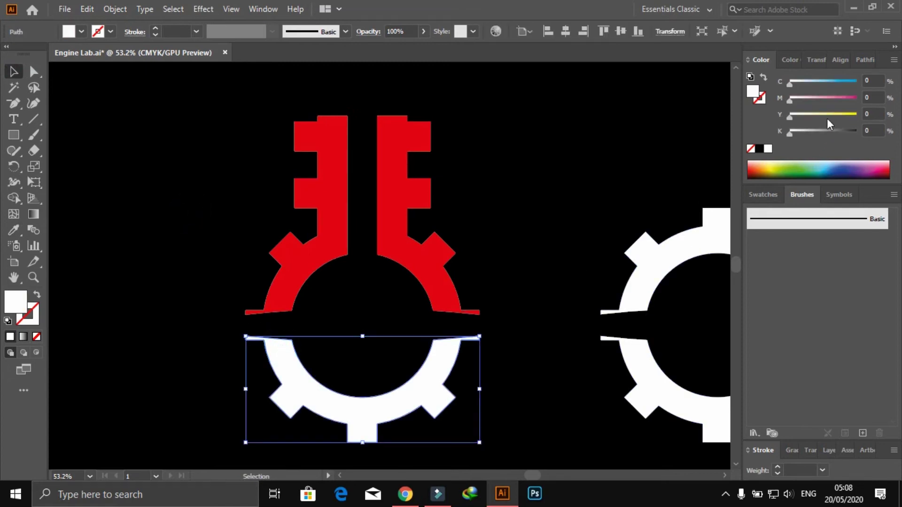
- Fill the lower gear half with yellow
drag(824, 114, 856, 114)
click(245, 280)
scroll(245, 281, up, 5)
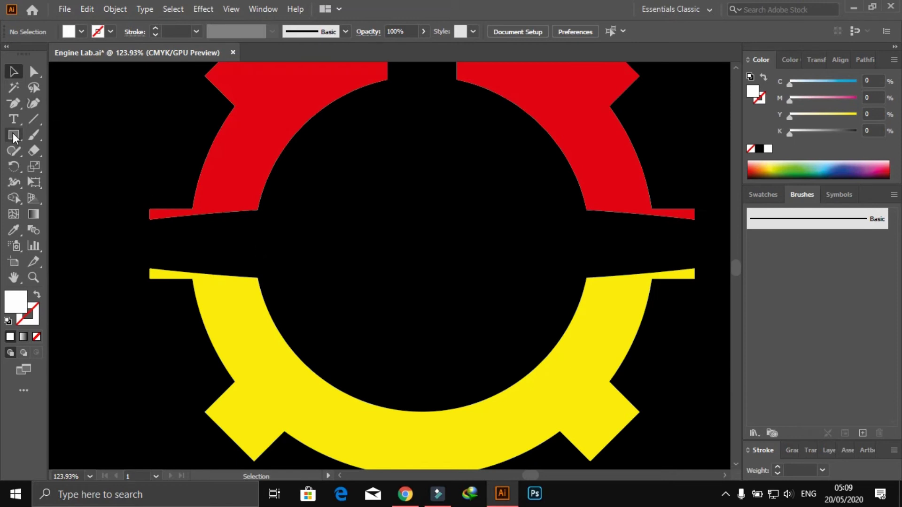
- Draw a large white circle with the Ellipse tool and move it into the gear's centre
click(13, 149)
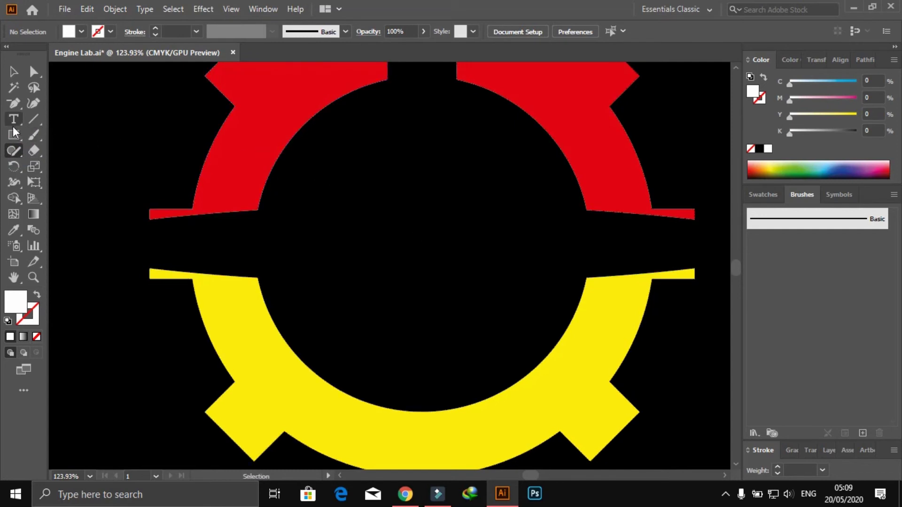
drag(14, 131, 70, 166)
drag(335, 145, 630, 441)
click(13, 71)
mouse_move(442, 294)
mouse_down()
mouse_move(429, 252)
mouse_move(436, 254)
mouse_up()
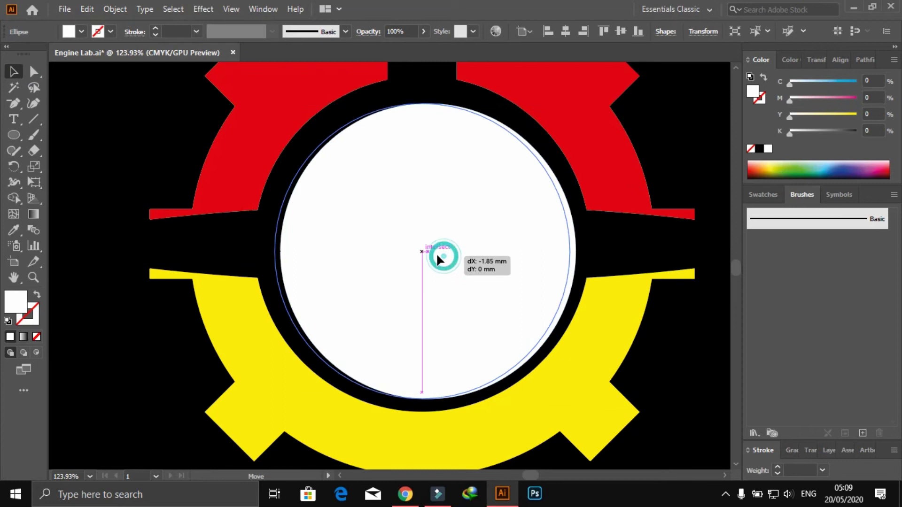
- Fine-tune the white circle's position in the gear centre with arrow-key nudges
shift+click(608, 318)
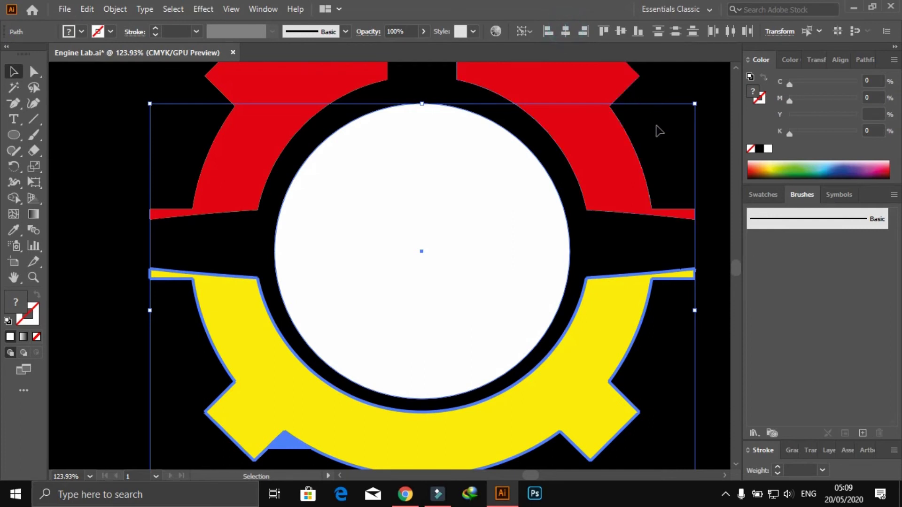
click(664, 140)
click(480, 215)
key(Up)
key(Up)
key(Up)
key(Up)
key(Up)
key(Up)
key(Up)
key(Up)
key(Up)
key(Up)
key(Down)
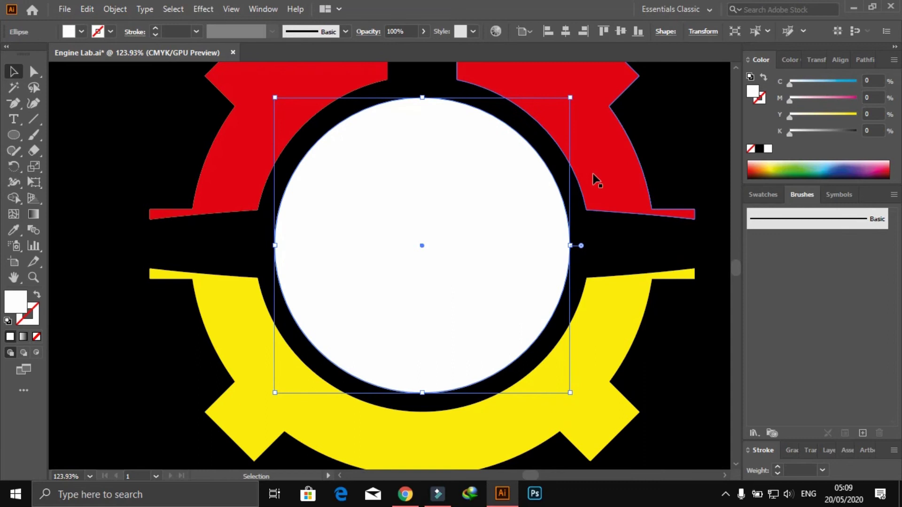
click(684, 162)
click(519, 191)
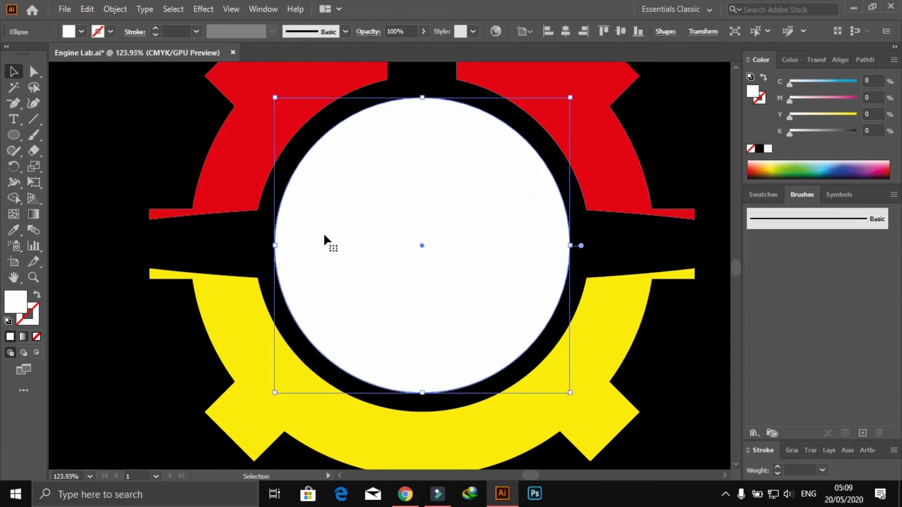
- Draw a horizontal line across the circle and centre it horizontally and vertically on the circle
click(29, 121)
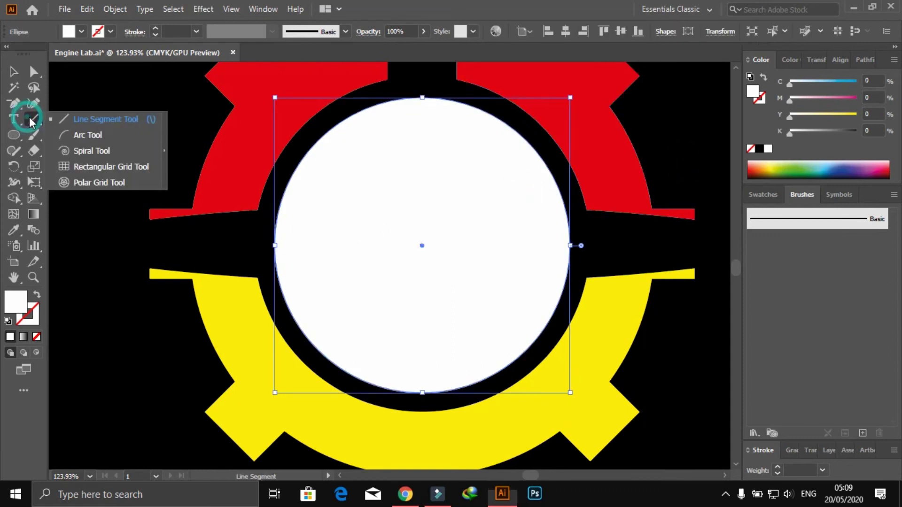
click(71, 117)
drag(214, 252, 616, 235)
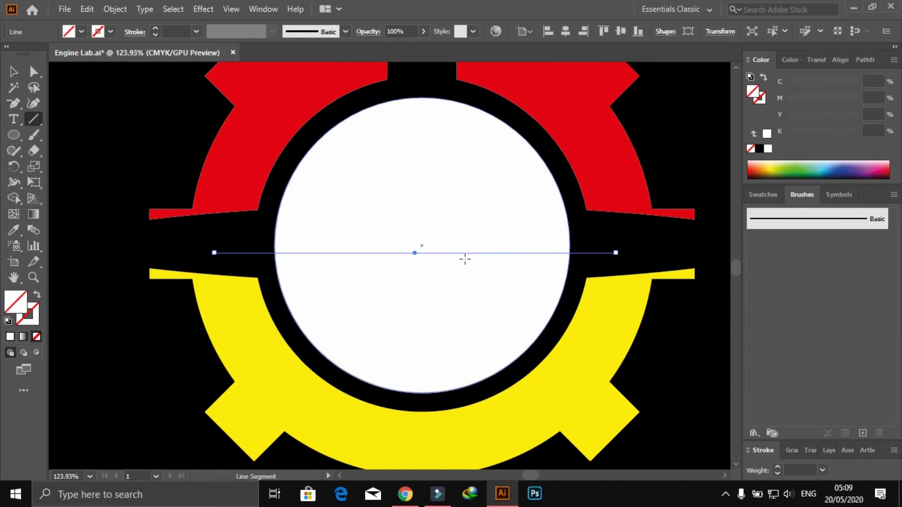
click(14, 70)
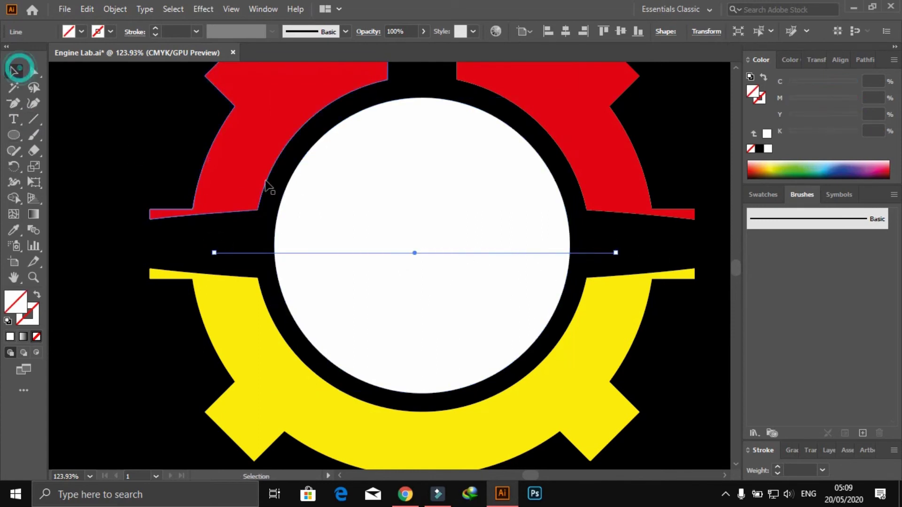
shift+click(310, 188)
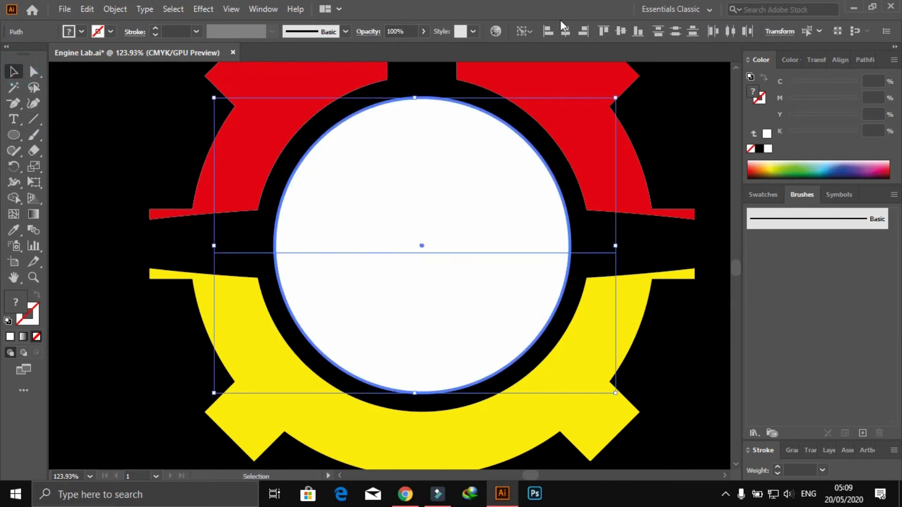
click(567, 31)
click(620, 31)
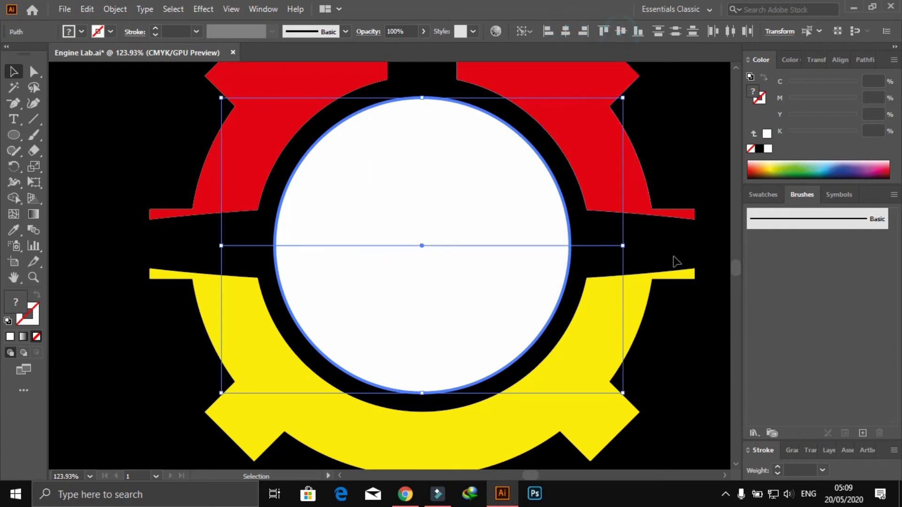
- Divide the circle along the line and delete its top half
click(675, 260)
drag(590, 231, 422, 273)
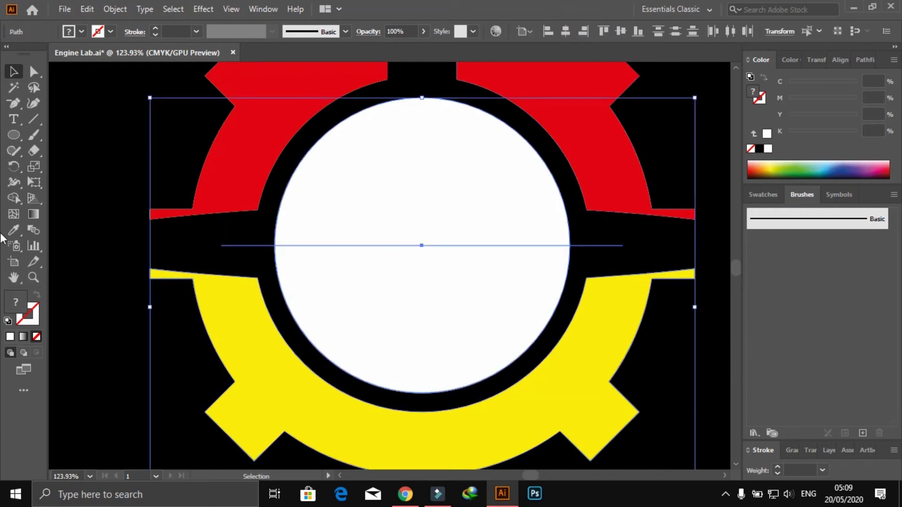
click(34, 87)
alt+click(285, 227)
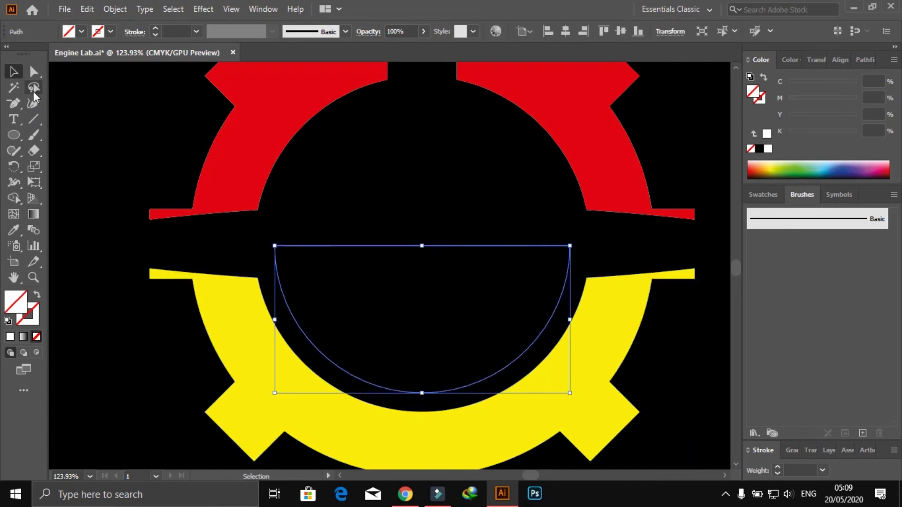
- Fill the semicircle grey and pull its top middle point down into a curved edge
click(802, 134)
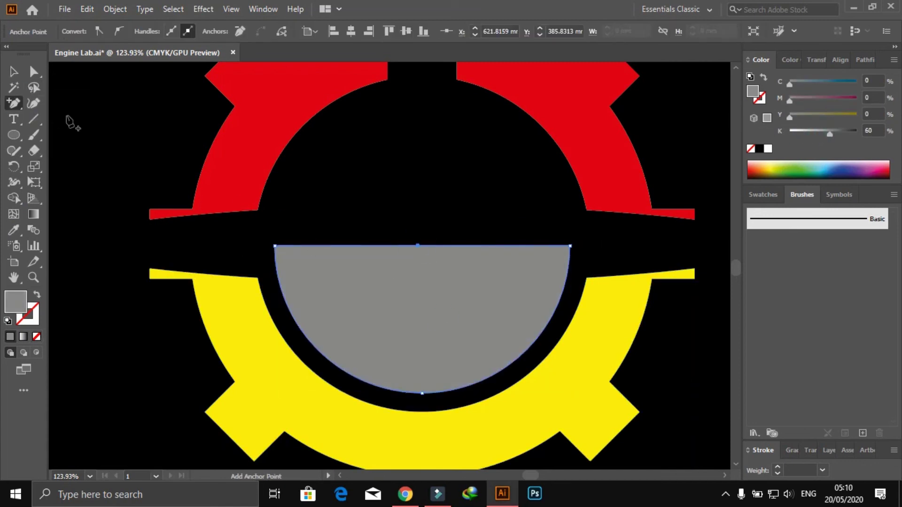
key(a)
mouse_move(422, 245)
mouse_down()
mouse_move(417, 272)
mouse_move(455, 254)
mouse_up()
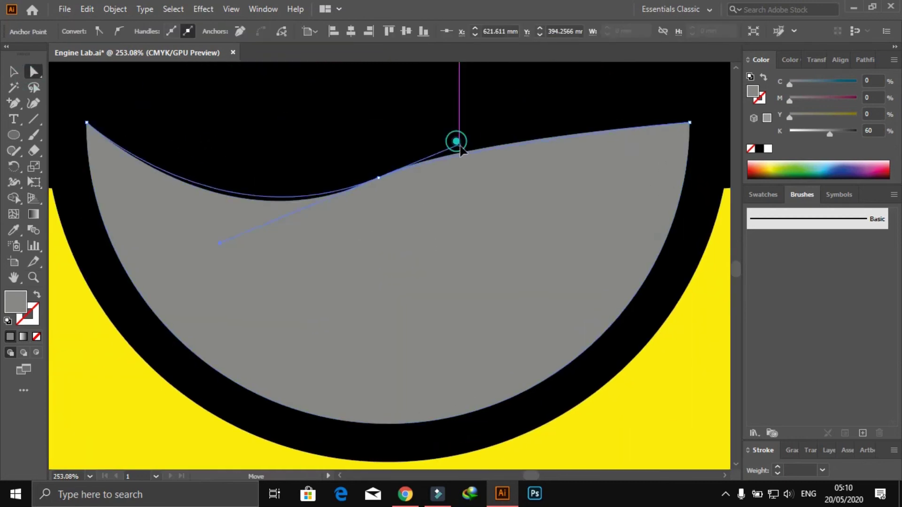
- Add a smaller, lighter grey copy of the bowl shape, shifted up-left and rotated
key(v)
click(463, 228)
drag(689, 123, 636, 155)
click(578, 239)
drag(830, 134, 812, 134)
drag(653, 188, 618, 176)
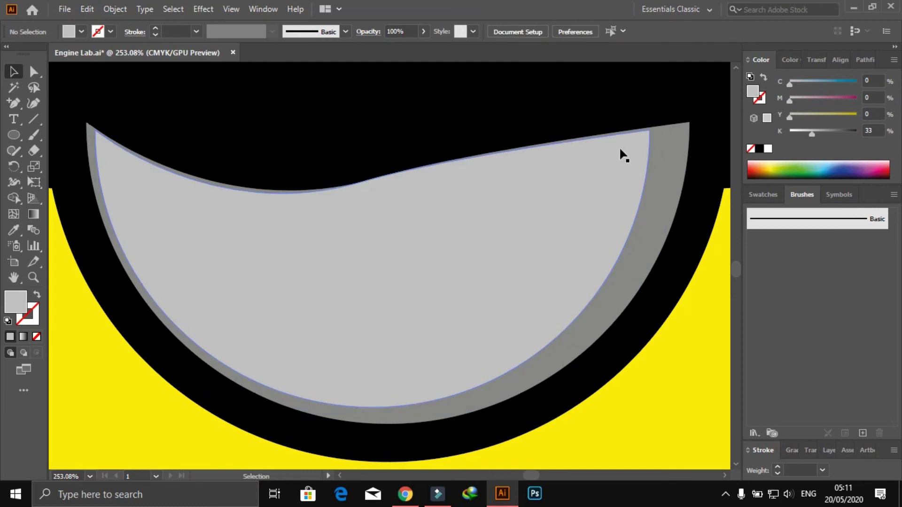
drag(648, 107, 658, 147)
- Nudge both grey bowl shapes left to centre them in the gear, then zoom out
click(666, 116)
drag(666, 116, 671, 195)
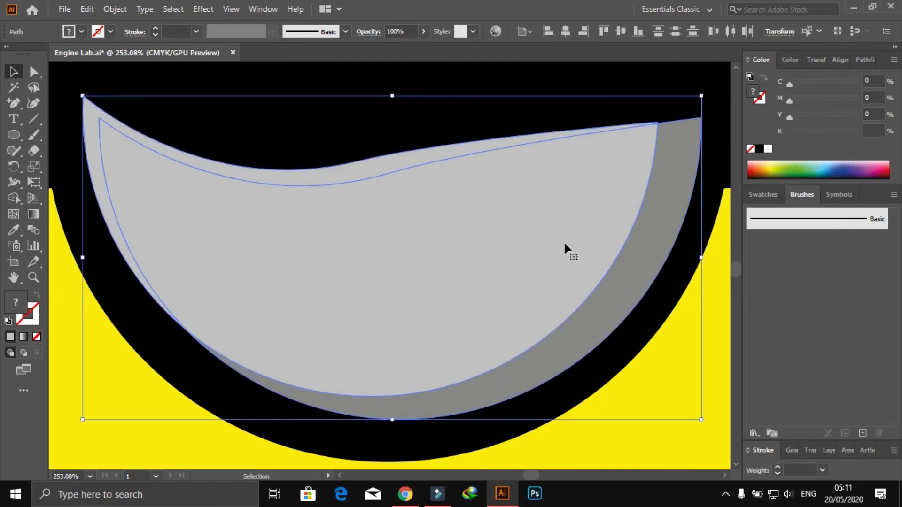
key(Left)
key(Left)
key(Left)
key(Left)
key(Left)
key(Left)
key(Left)
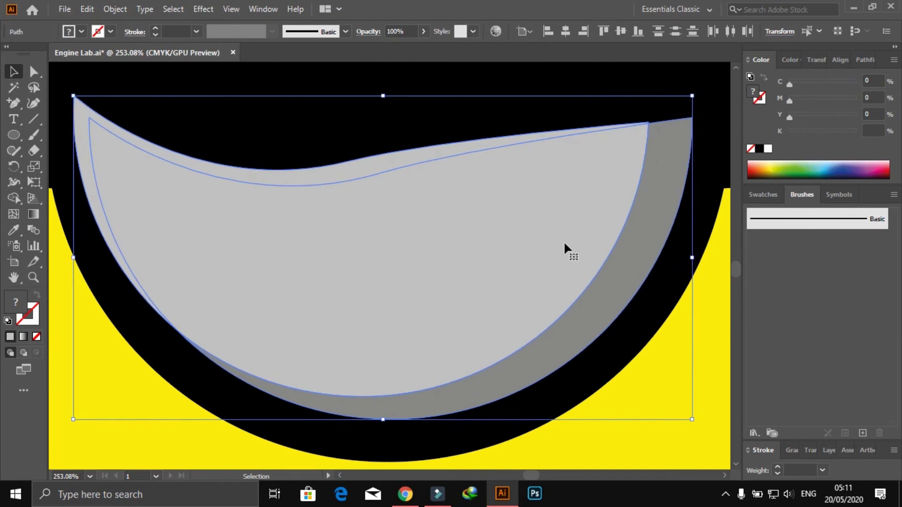
key(a)
key(ctrl+minus)
key(ctrl+minus)
key(ctrl+minus)
key(ctrl+minus)
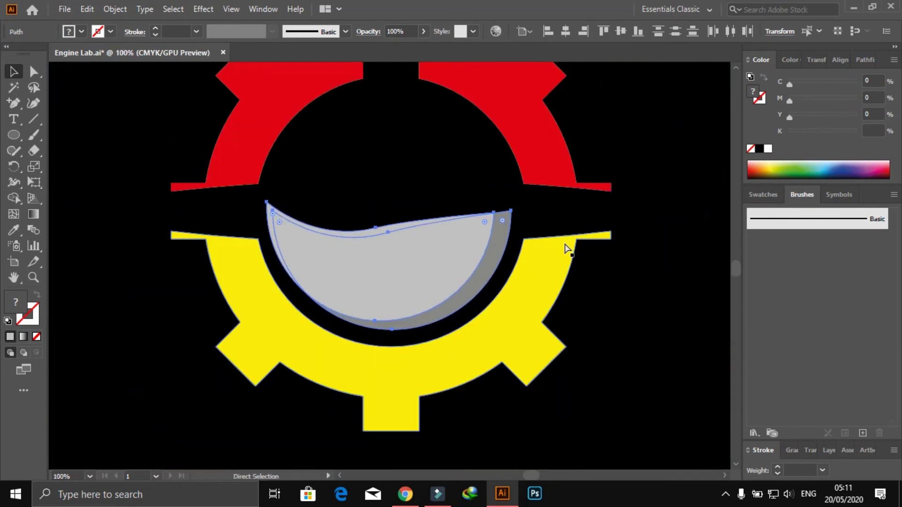
key(ctrl+minus)
key(v)
click(567, 248)
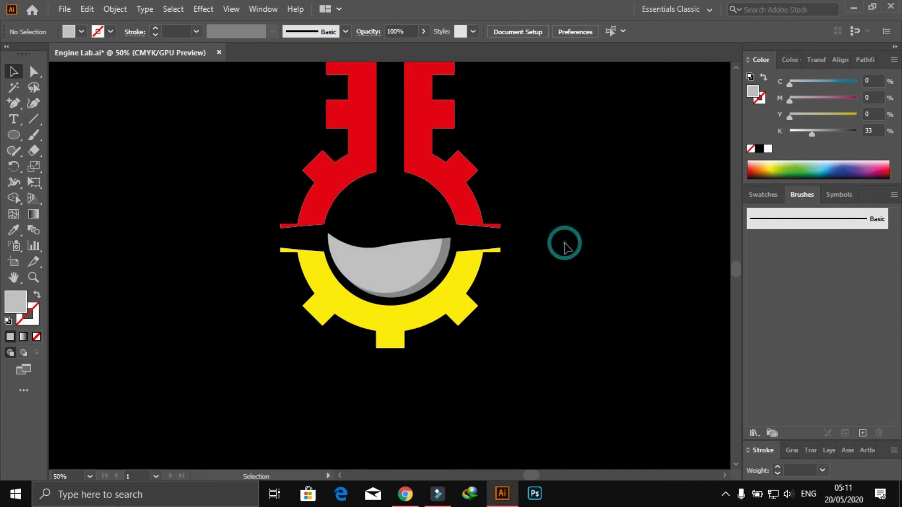
- Type 'Repair Lab' below the emblem and enlarge it proportionally
drag(555, 266, 544, 292)
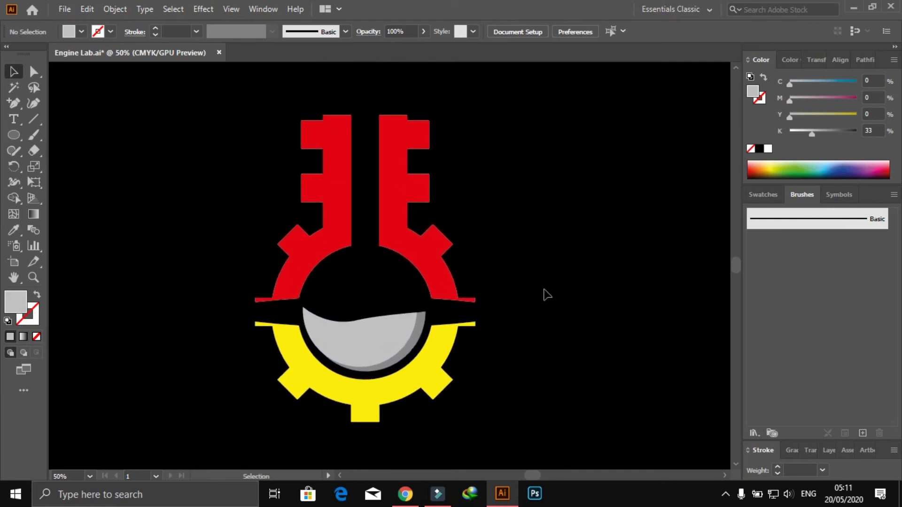
key(ctrl+0)
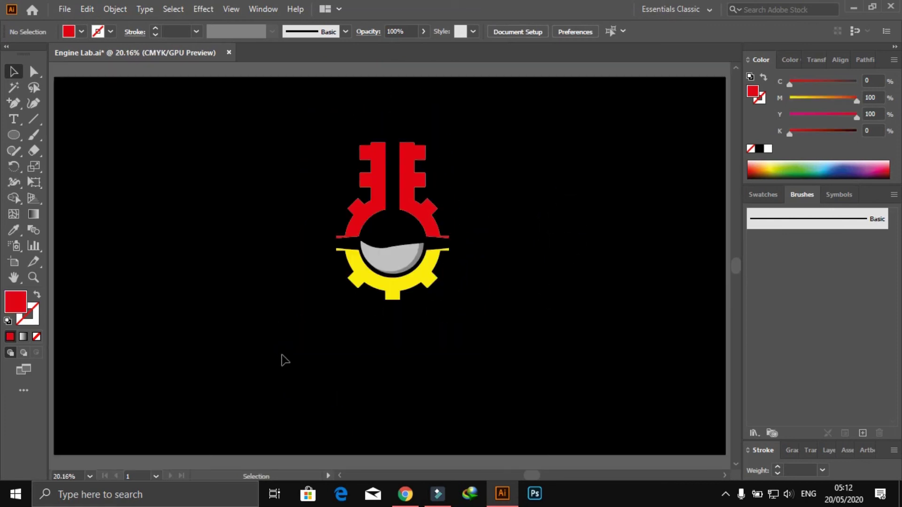
key(t)
click(282, 354)
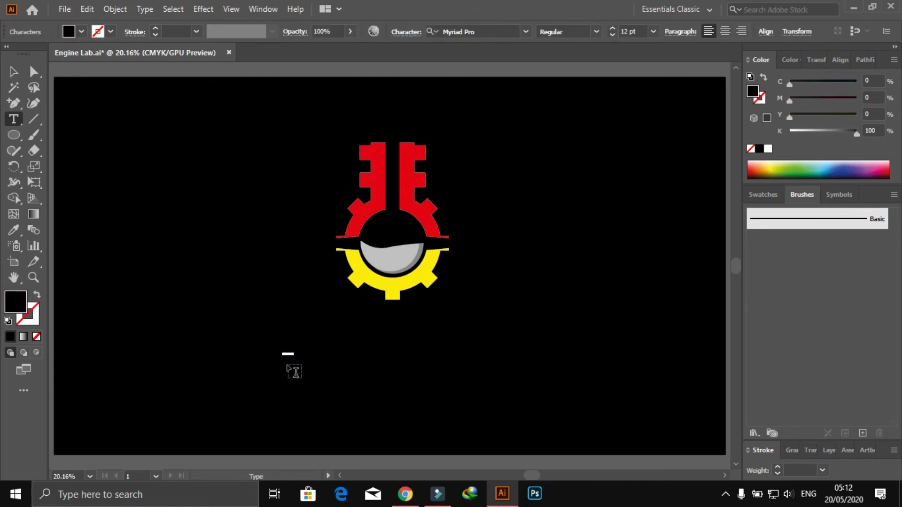
text(E)
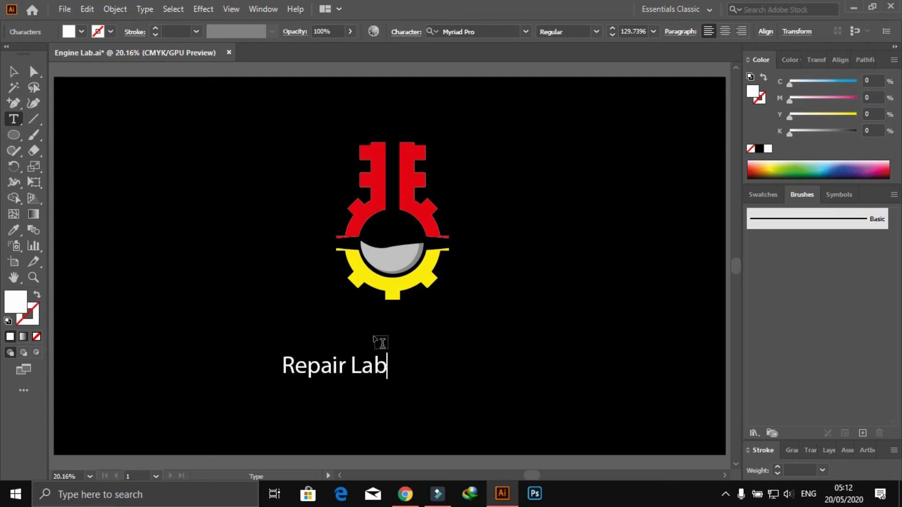
click(12, 74)
drag(389, 356, 585, 249)
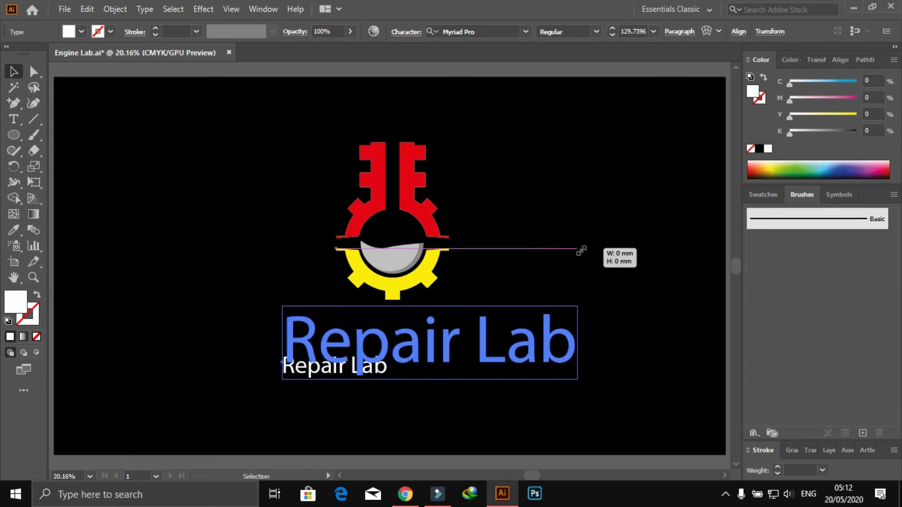
- Try Bahnschrift Bold, then set Repair Lab to Montserrat Alternates Black
click(525, 32)
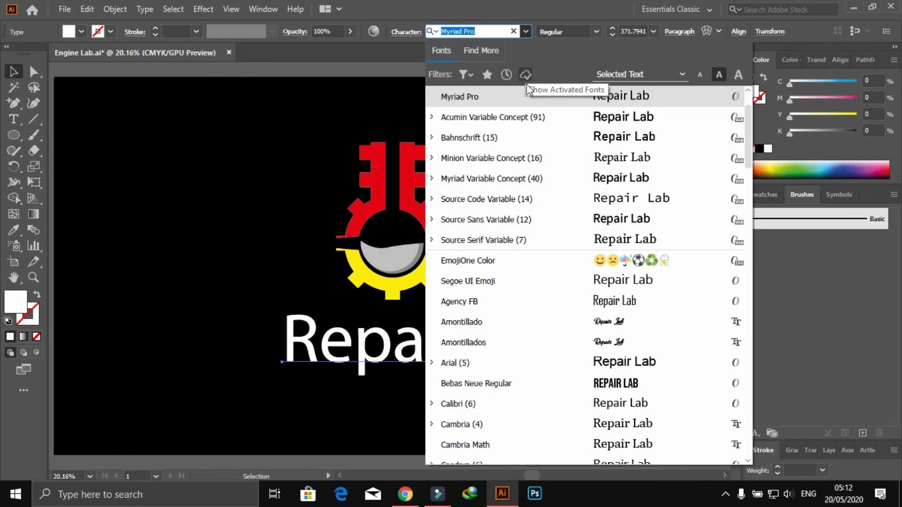
click(525, 137)
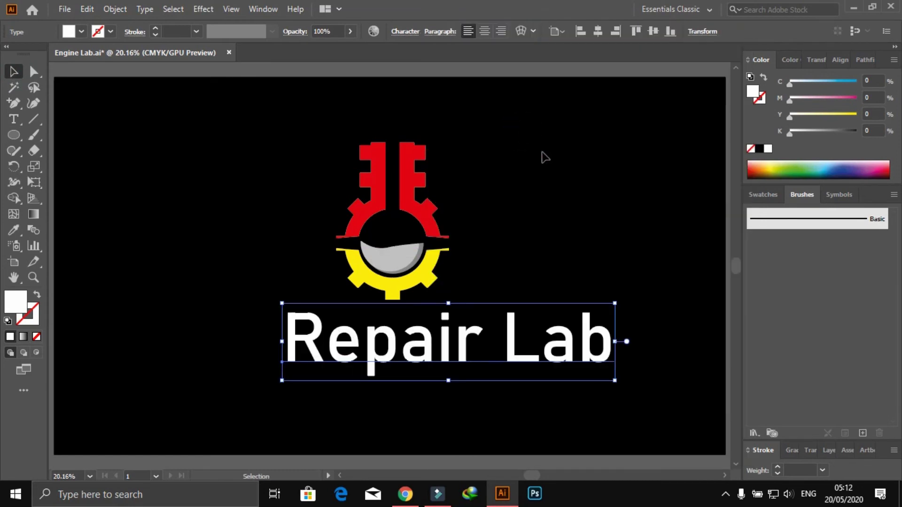
double_click(503, 348)
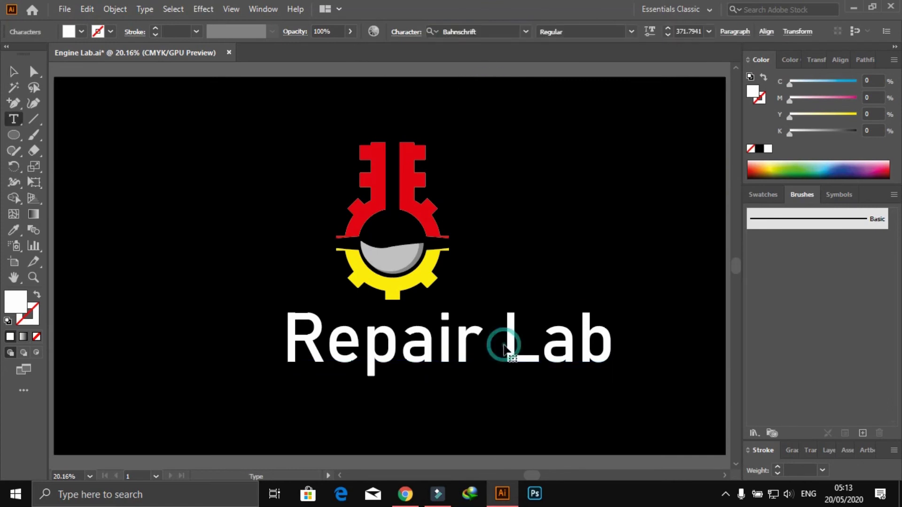
key(ctrl+a)
click(629, 32)
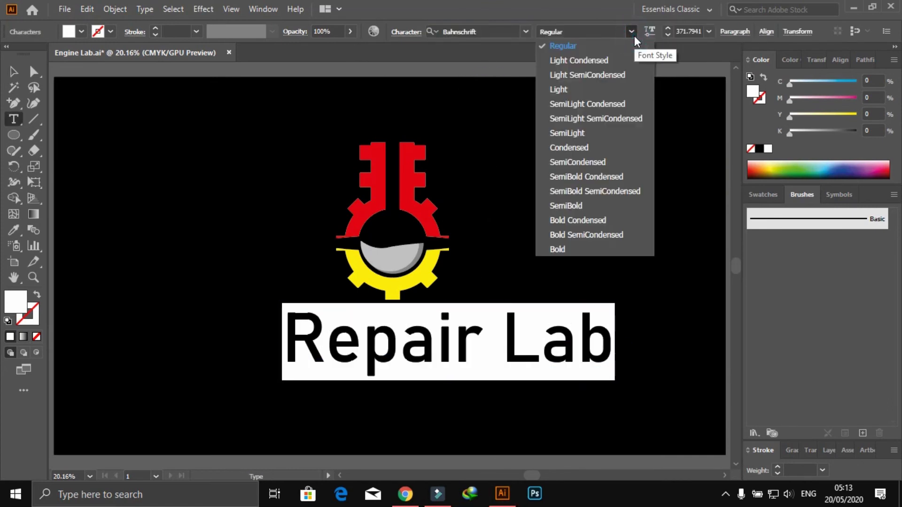
click(574, 250)
click(526, 32)
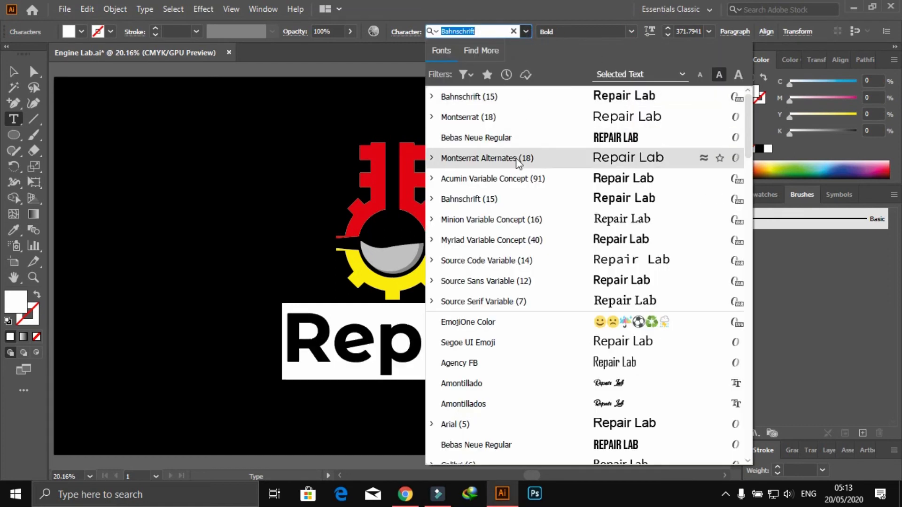
click(516, 156)
click(599, 31)
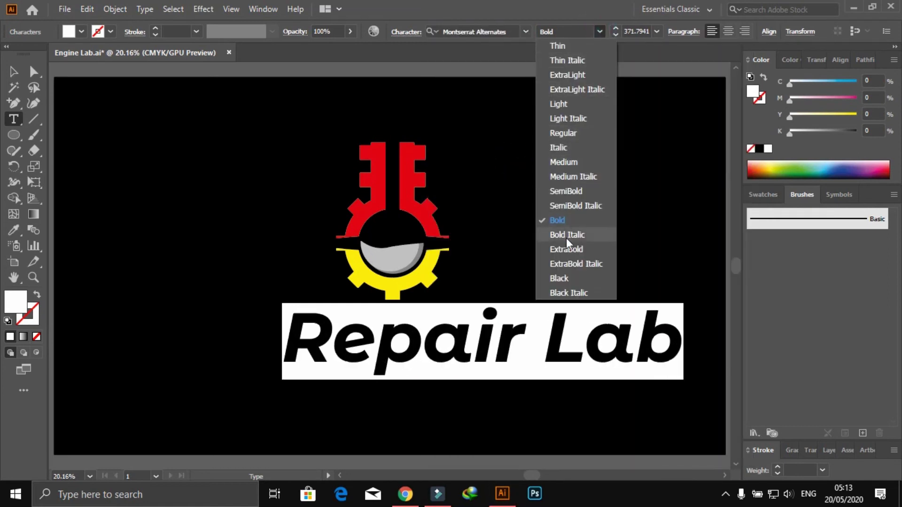
click(563, 279)
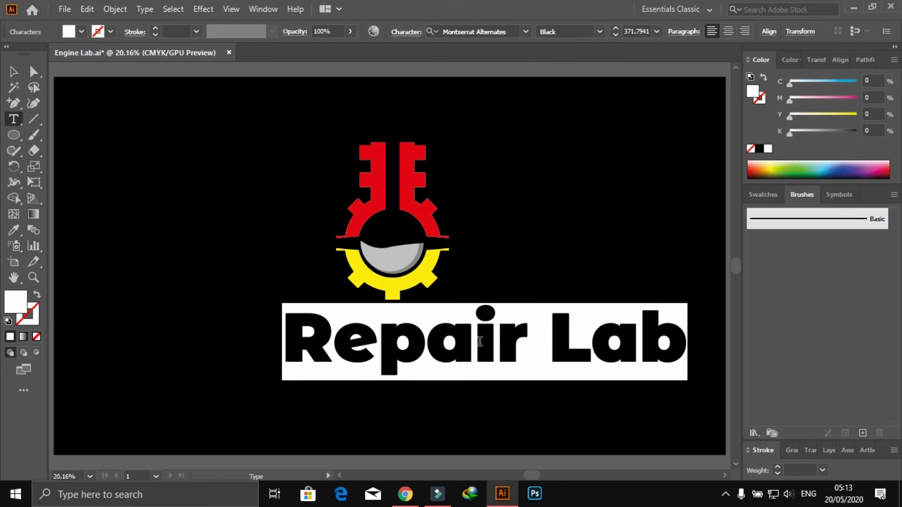
- Try all capitals in the character settings, then revert to normal case
click(406, 31)
click(282, 169)
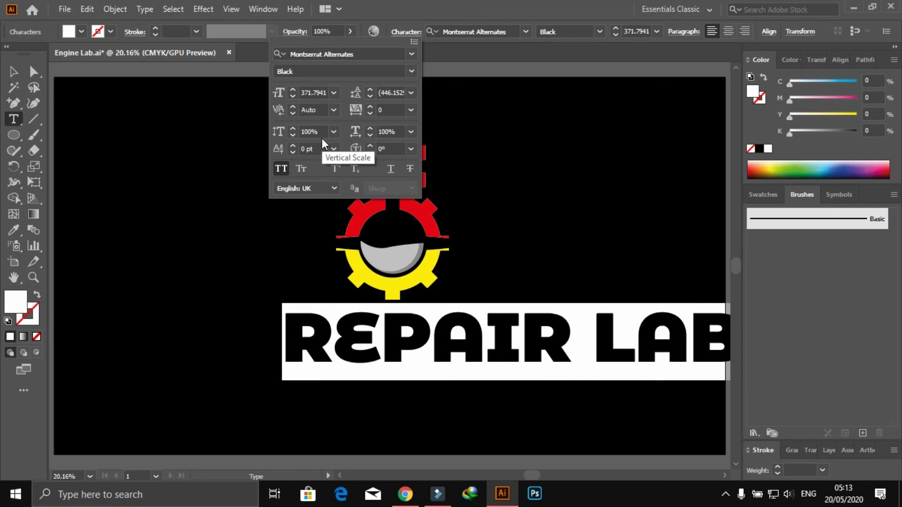
key(Escape)
key(ctrl+z)
click(345, 326)
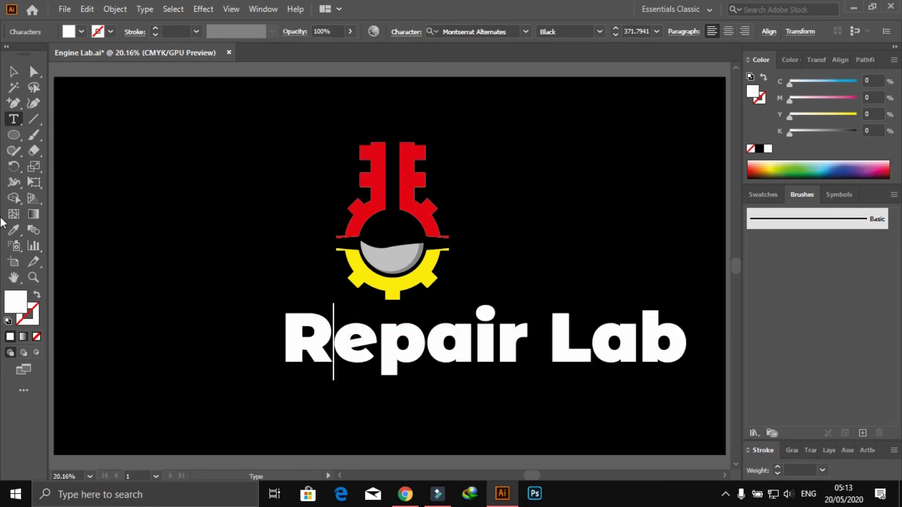
- Move Repair Lab beneath the emblem, stretch it taller and wider, and switch its weight to Bold
click(14, 73)
click(143, 242)
drag(449, 359, 369, 360)
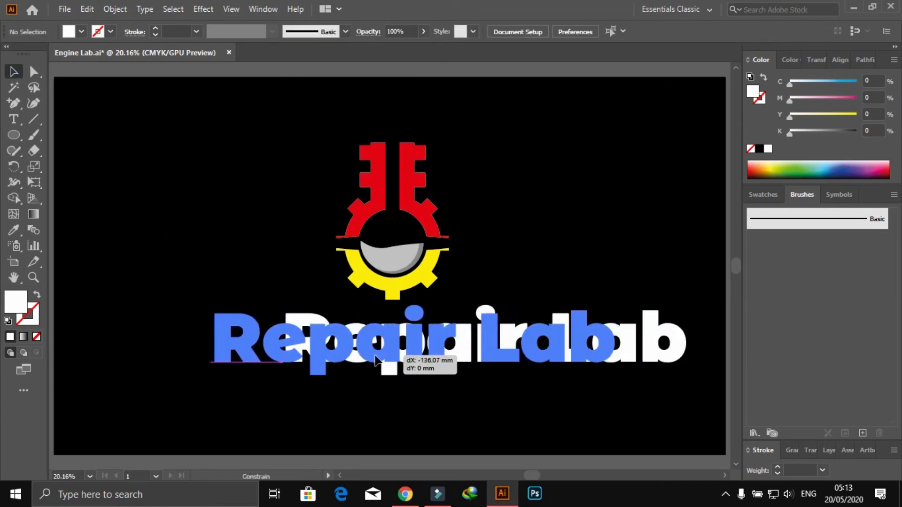
shift+click(405, 291)
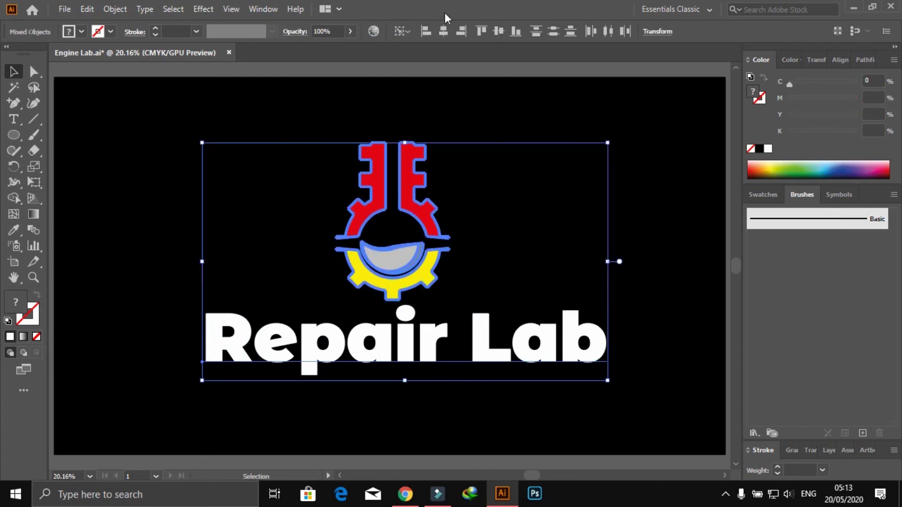
click(493, 259)
click(421, 362)
drag(390, 376, 393, 398)
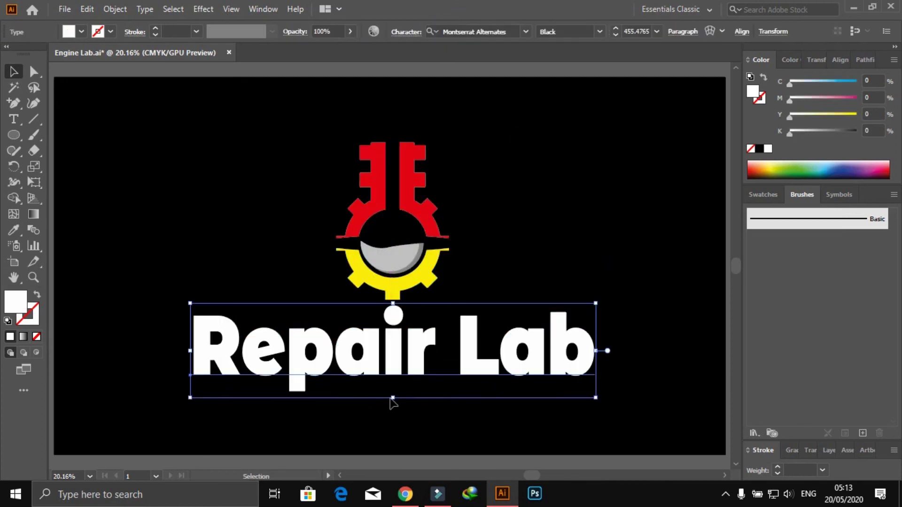
click(600, 33)
click(576, 218)
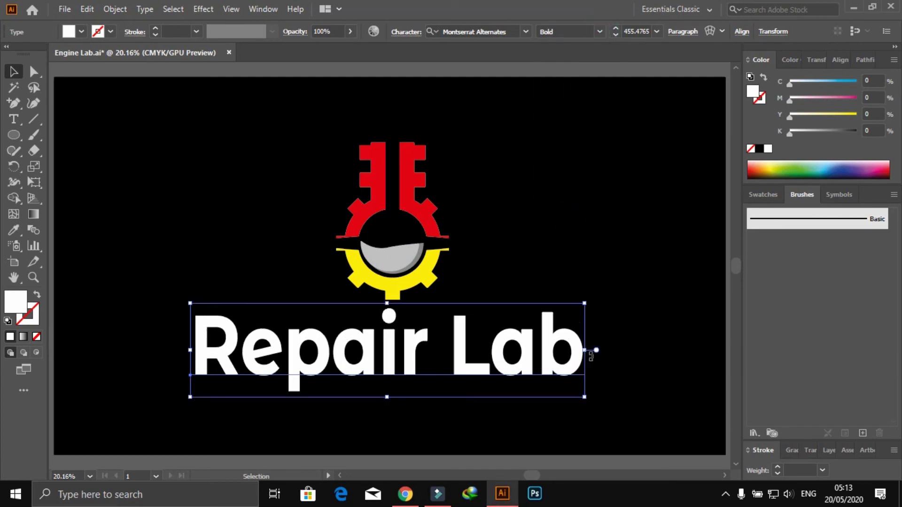
drag(588, 352, 635, 352)
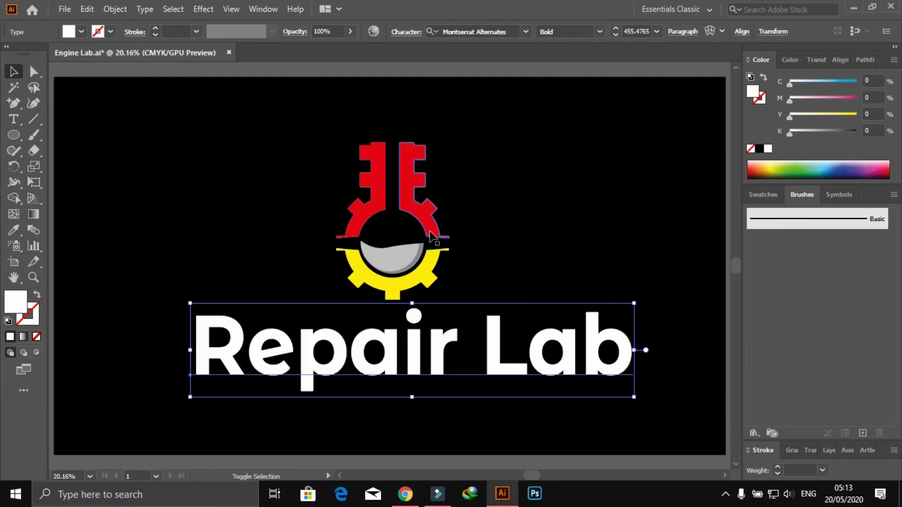
- Centre Repair Lab horizontally under the emblem, scale it down, and nudge it up
shift+click(431, 237)
click(451, 31)
click(531, 113)
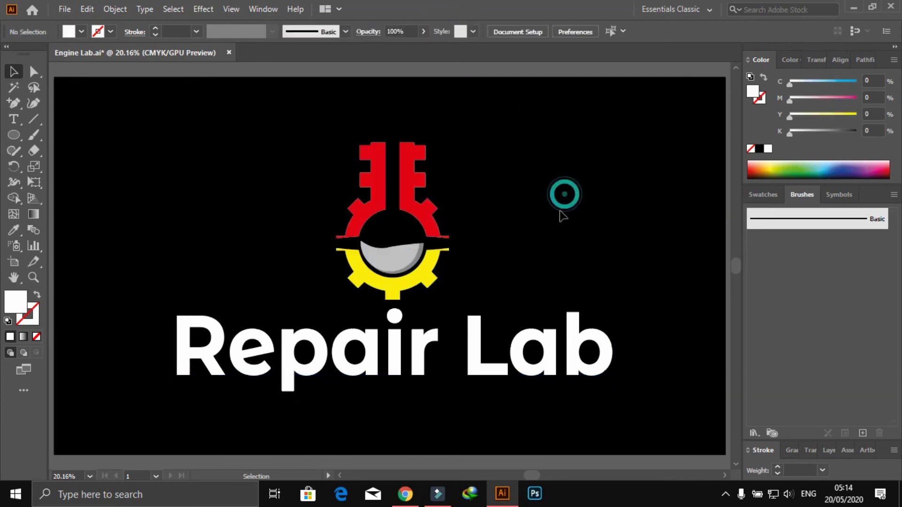
click(479, 337)
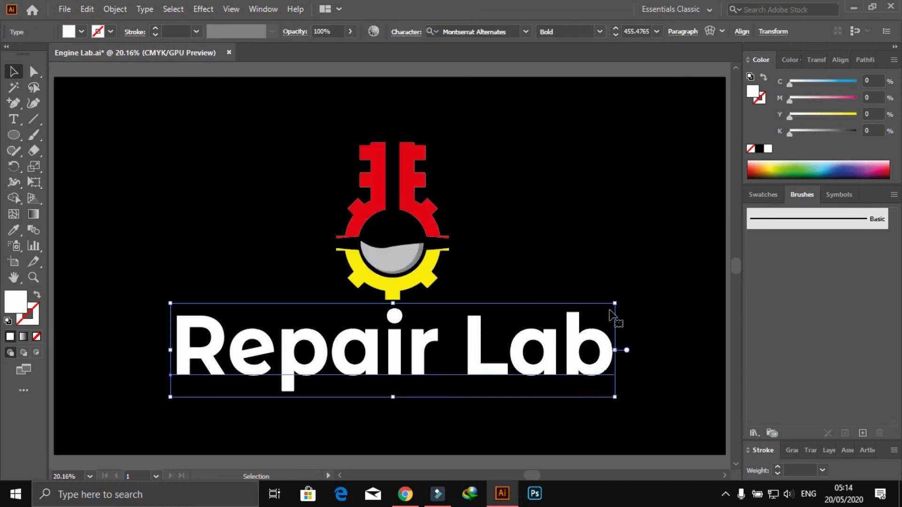
drag(611, 315, 569, 323)
shift+click(425, 207)
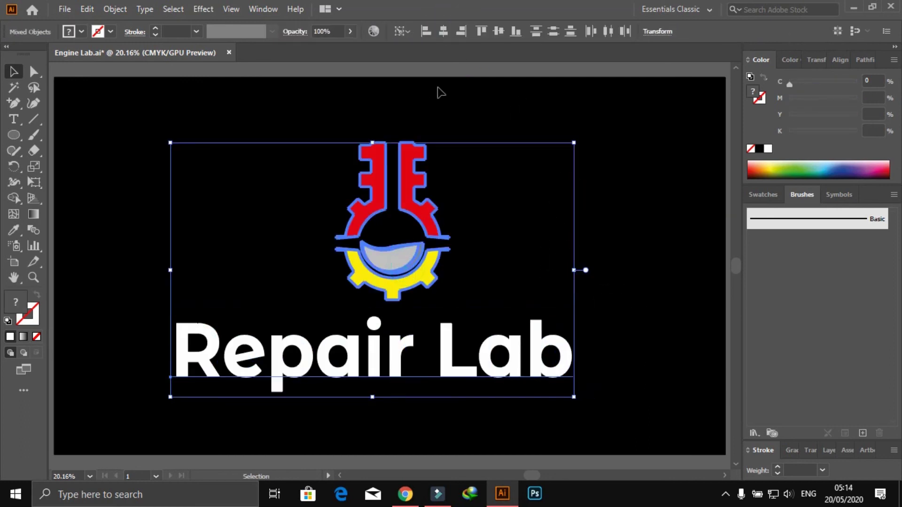
click(443, 31)
click(517, 127)
drag(480, 342, 467, 407)
- Retype the copied line as 'Since 1989', shrink it, and place it under the title
triple_click(468, 392)
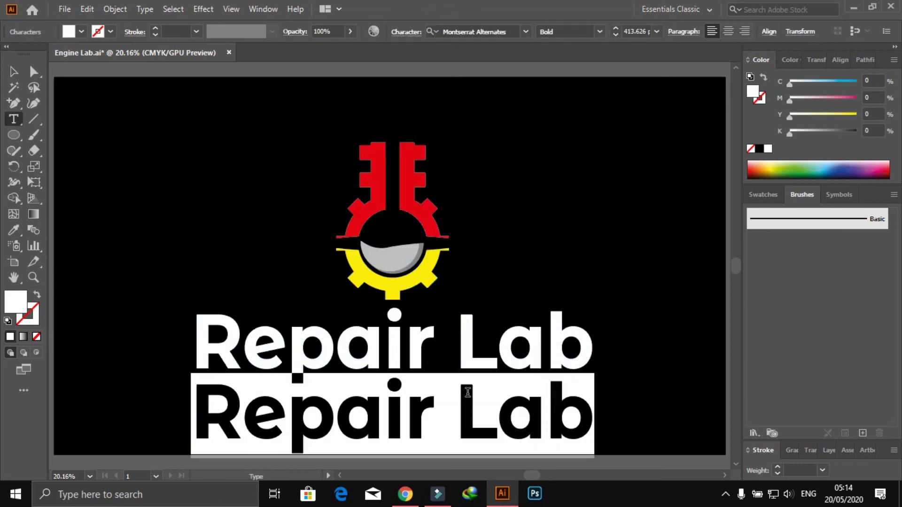
text(Since )
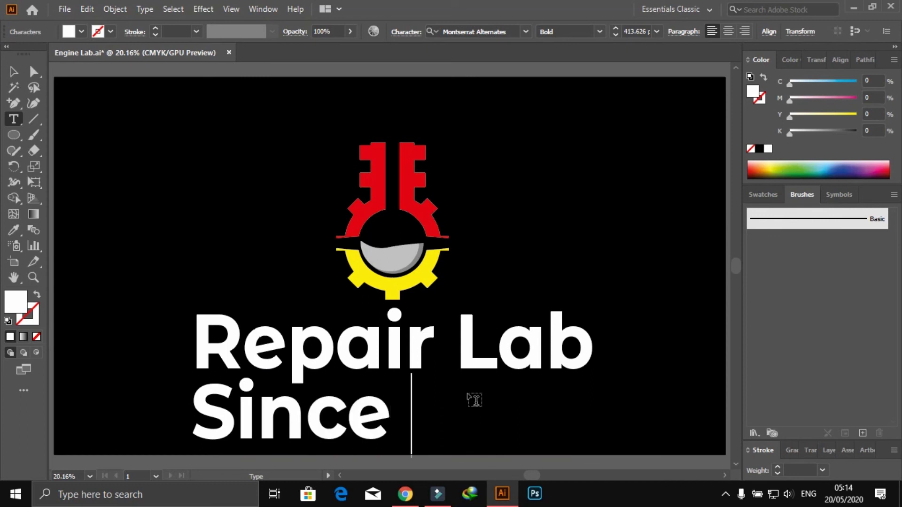
text(1989)
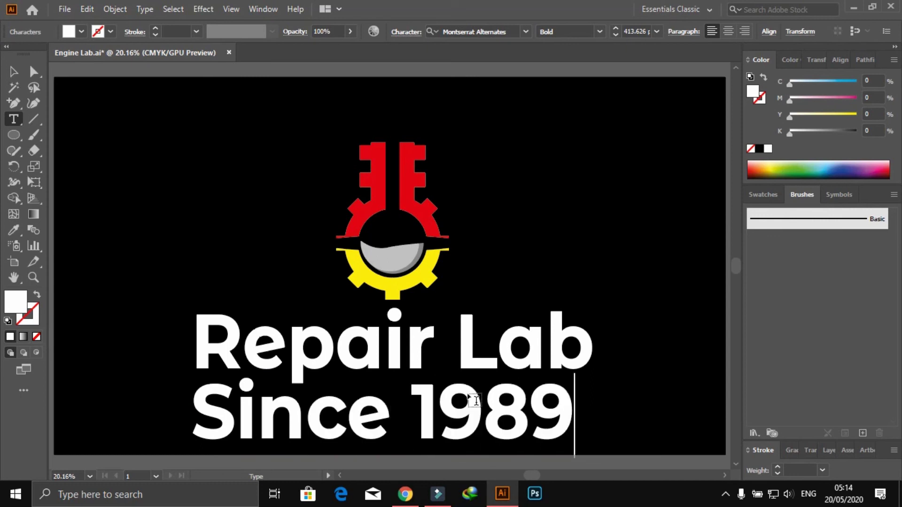
click(14, 71)
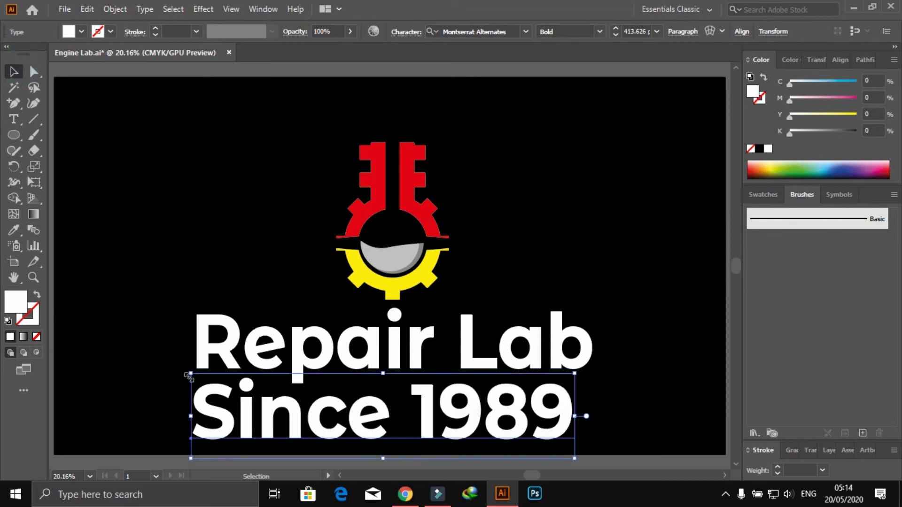
drag(188, 376, 439, 425)
click(695, 395)
mouse_move(555, 450)
mouse_down()
mouse_move(444, 411)
mouse_move(574, 405)
mouse_up()
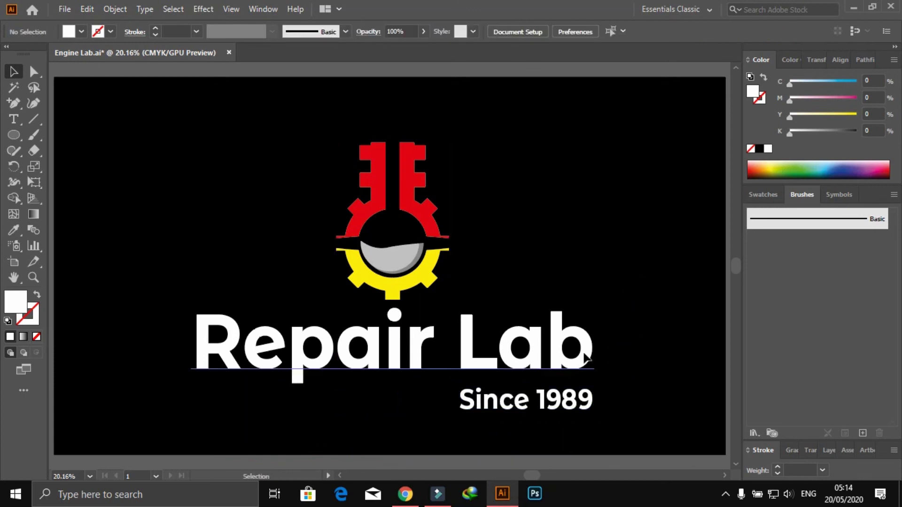
click(586, 360)
- Set the title to D-DIN Bold in all capitals
click(511, 32)
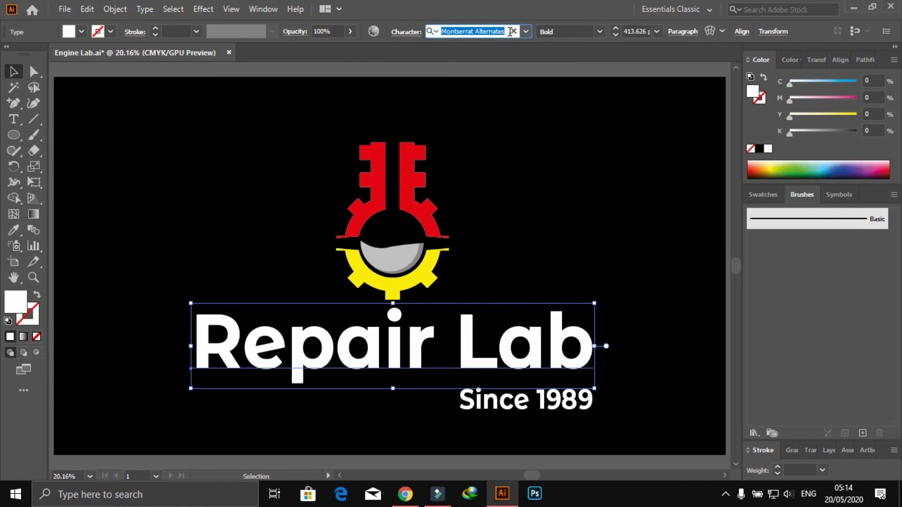
text(din)
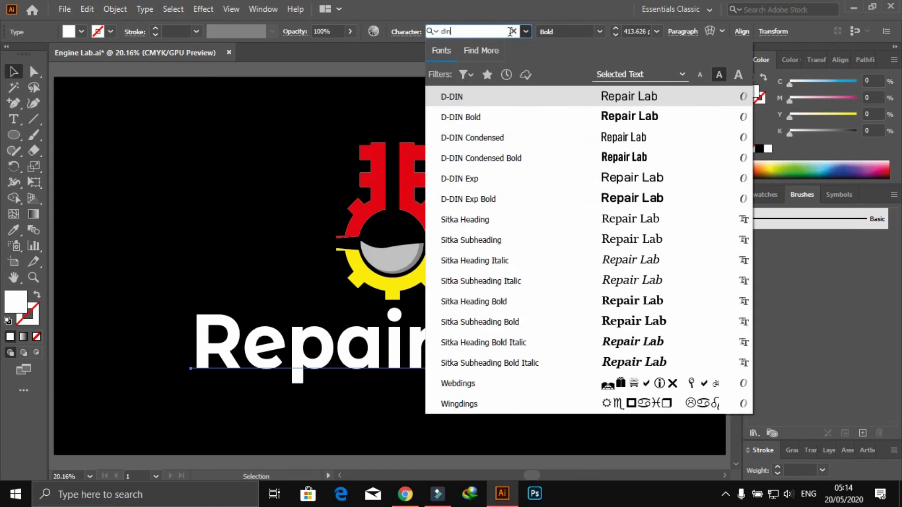
click(511, 115)
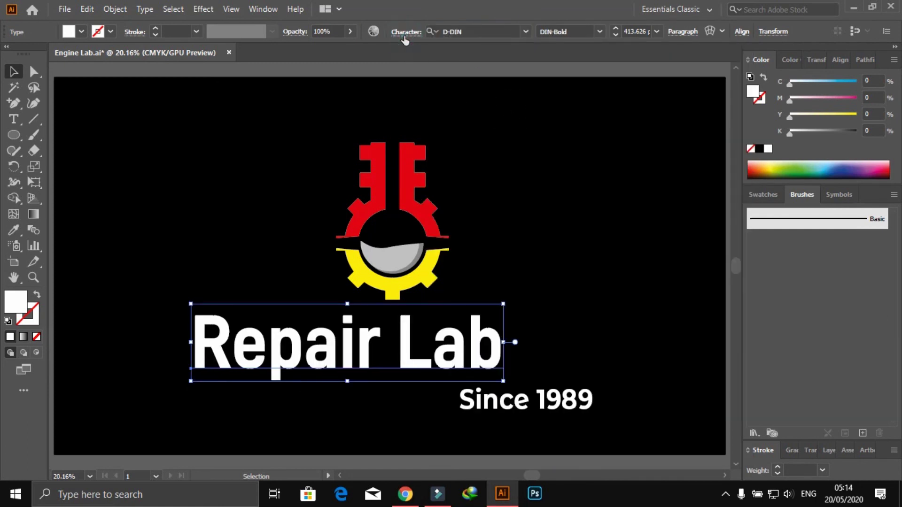
click(406, 31)
click(281, 168)
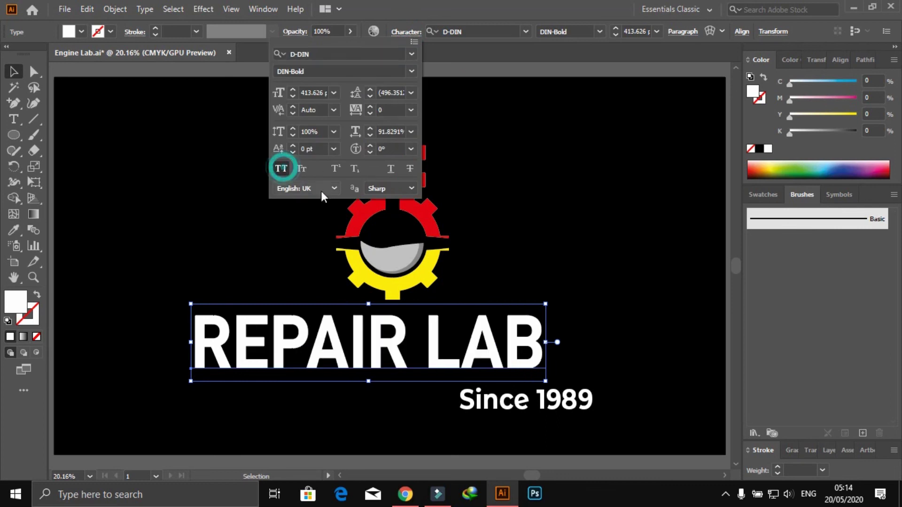
click(461, 220)
- Widen REPAIR LAB and centre it horizontally under the emblem
click(600, 31)
drag(546, 342, 610, 342)
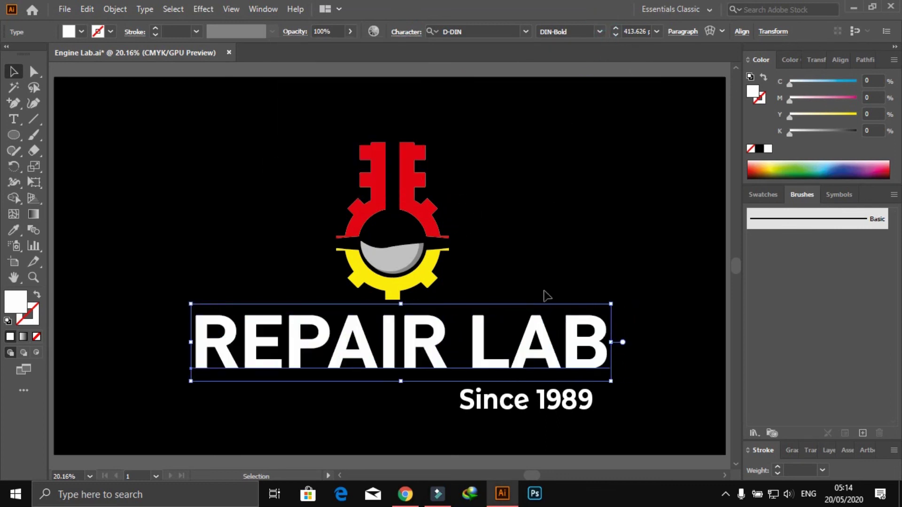
shift+click(416, 286)
click(442, 31)
click(517, 127)
- Colour Since 1989 with the emblem's red and centre it horizontally
drag(547, 409, 552, 402)
key(i)
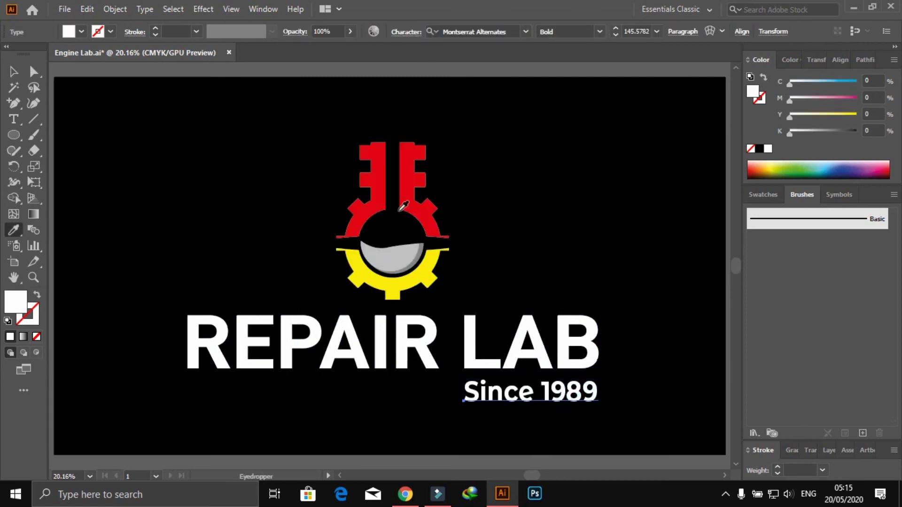
click(403, 205)
click(18, 75)
click(140, 177)
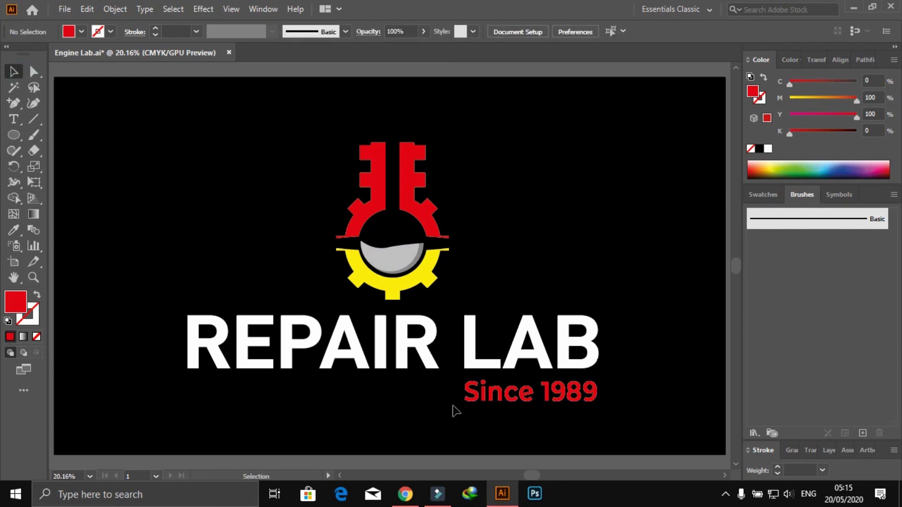
key(ctrl+a)
click(442, 27)
click(503, 107)
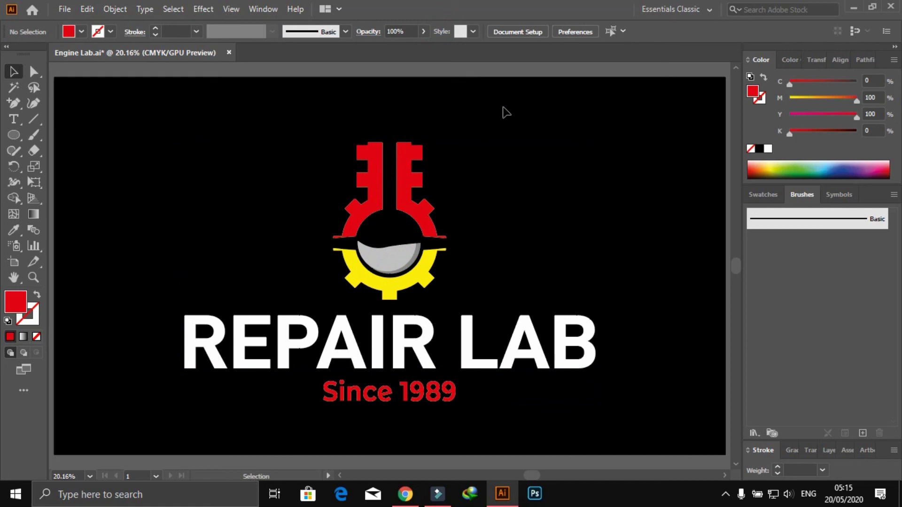
- Zoom in on the title and tagline area beneath the emblem
key(z)
drag(347, 171, 376, 171)
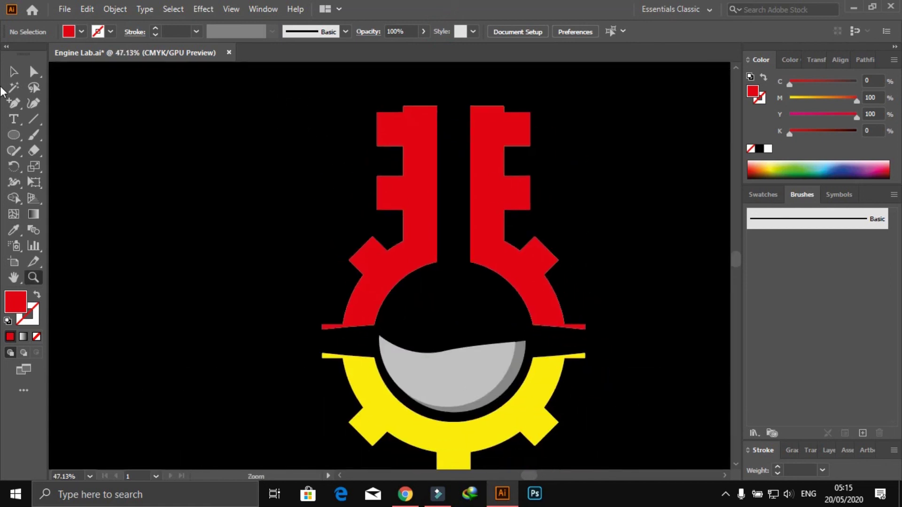
click(400, 163)
click(179, 146)
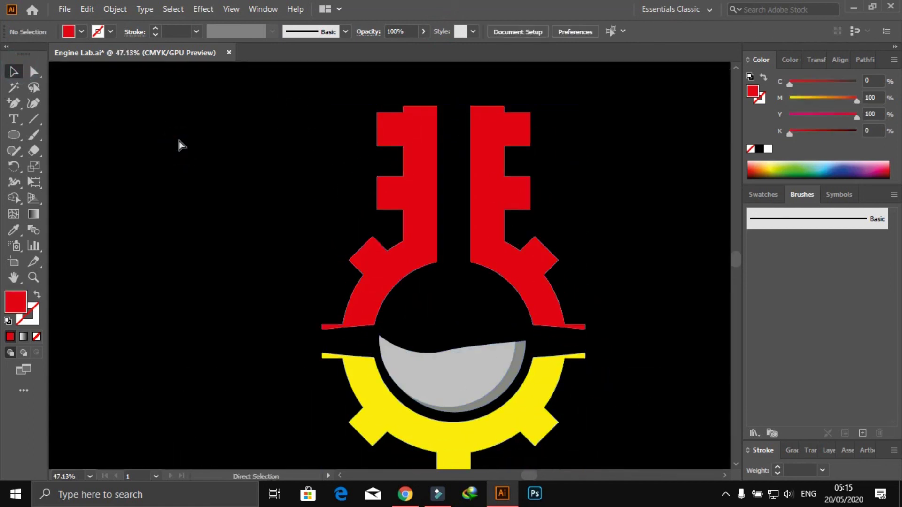
key(ctrl+0)
key(z)
drag(212, 319, 237, 338)
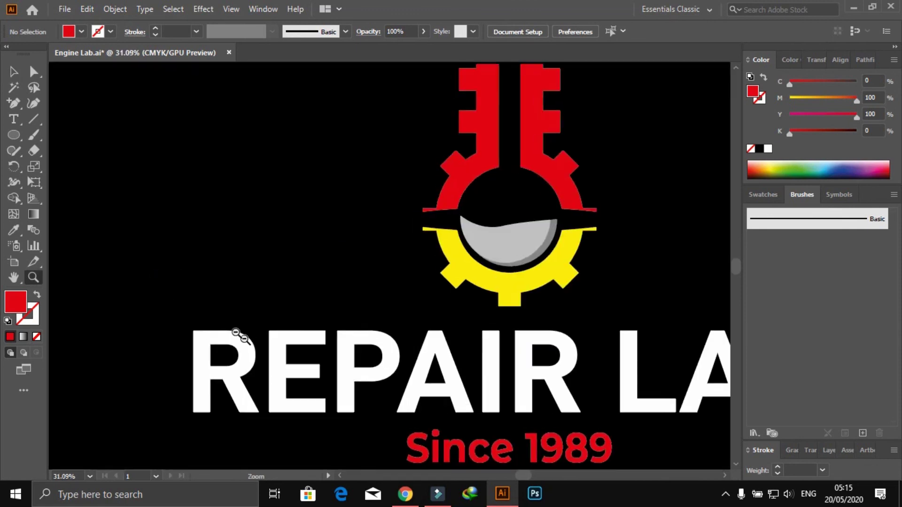
drag(379, 294, 379, 195)
drag(370, 403, 374, 254)
key(v)
click(318, 286)
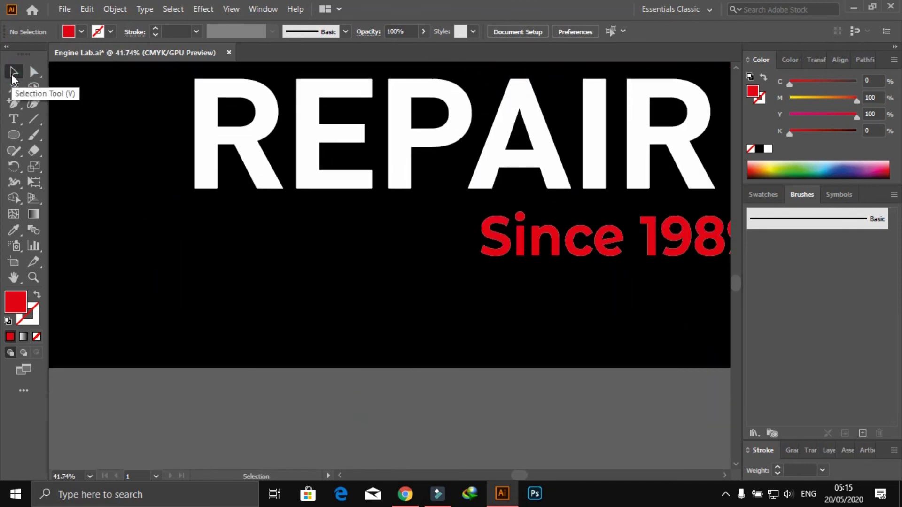
click(12, 76)
- Draw a horizontal line segment to the left of Since 1989
click(33, 121)
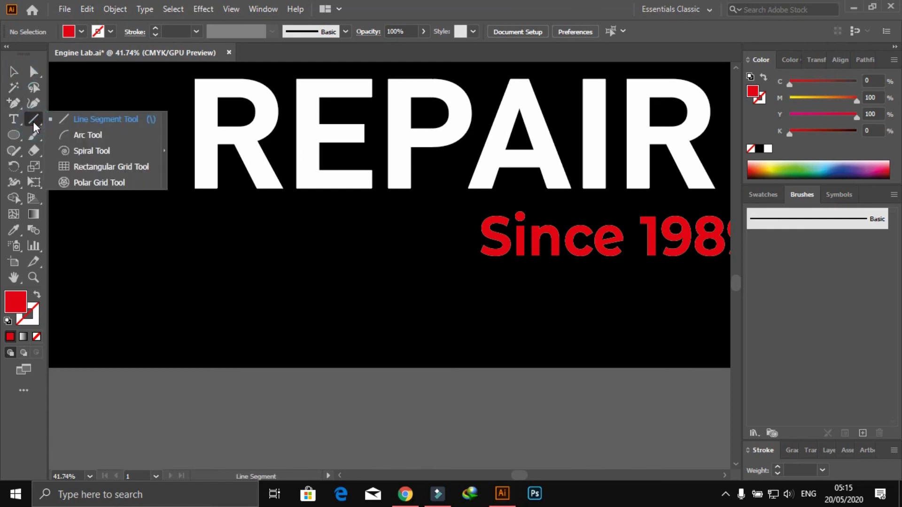
click(117, 119)
click(468, 237)
click(477, 283)
drag(461, 235, 200, 238)
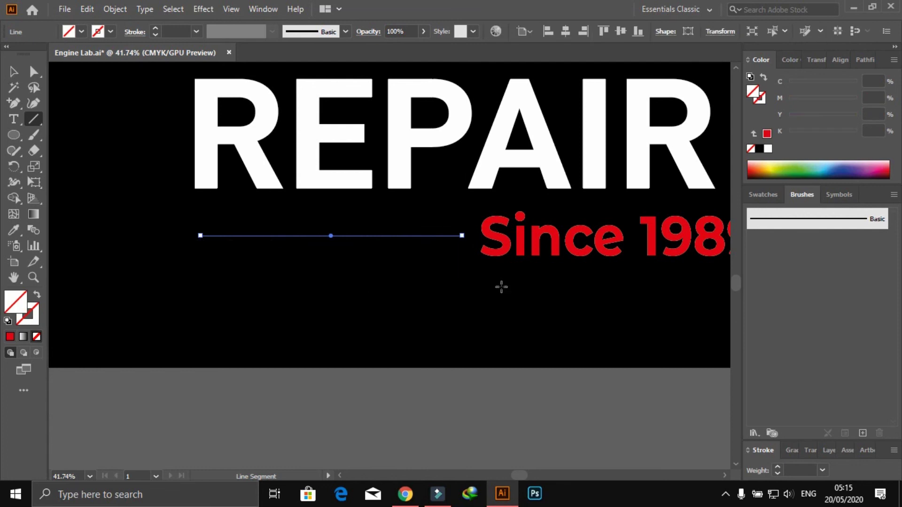
- Give the line a white 24 pt stroke
key(v)
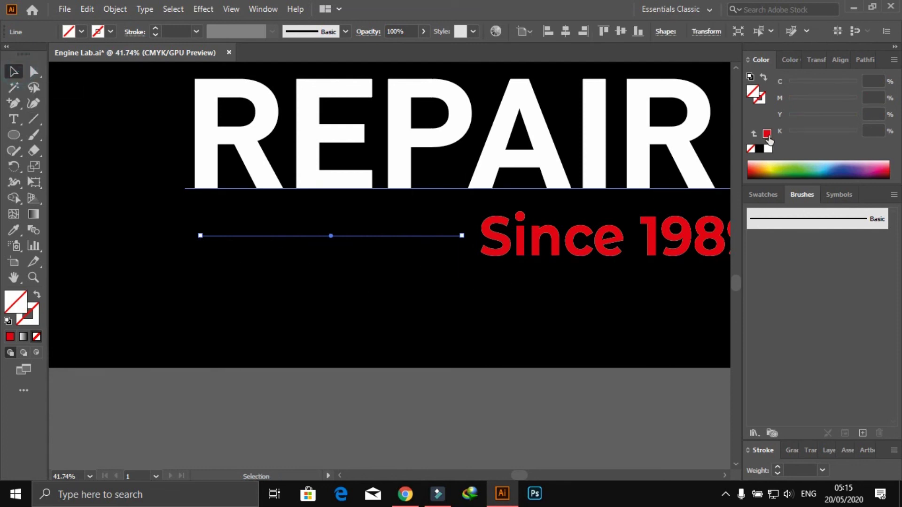
click(777, 466)
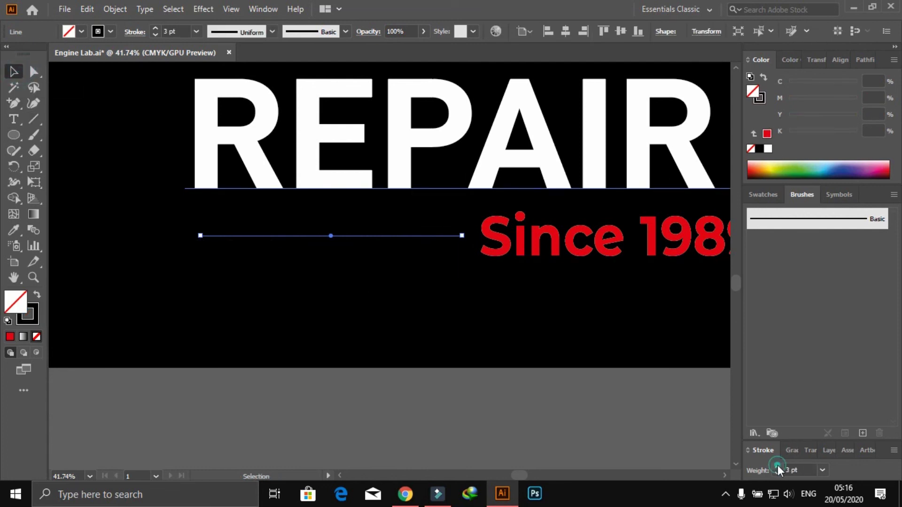
text(10)
click(766, 134)
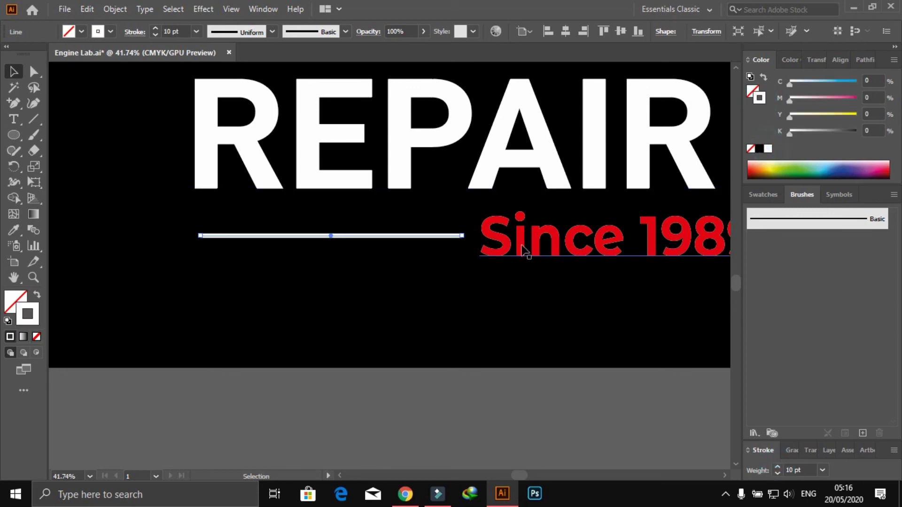
click(804, 469)
text(20)
key(Return)
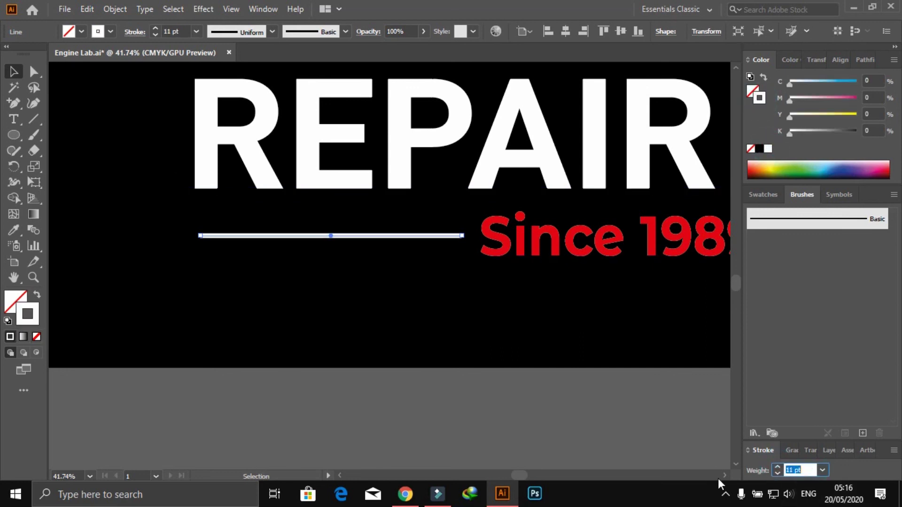
key(Up)
key(Up)
key(Up)
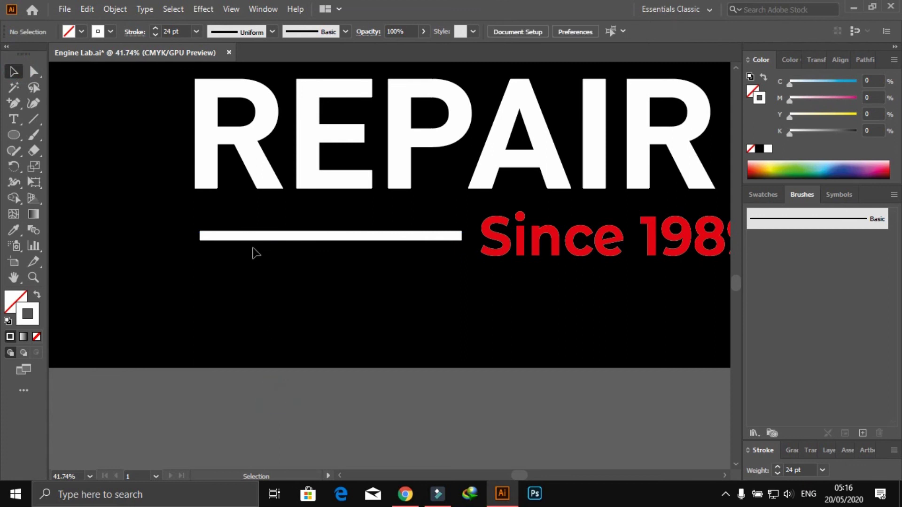
- Alt-drag a copy of the white line to the right of the tagline
drag(251, 236, 314, 236)
click(297, 168)
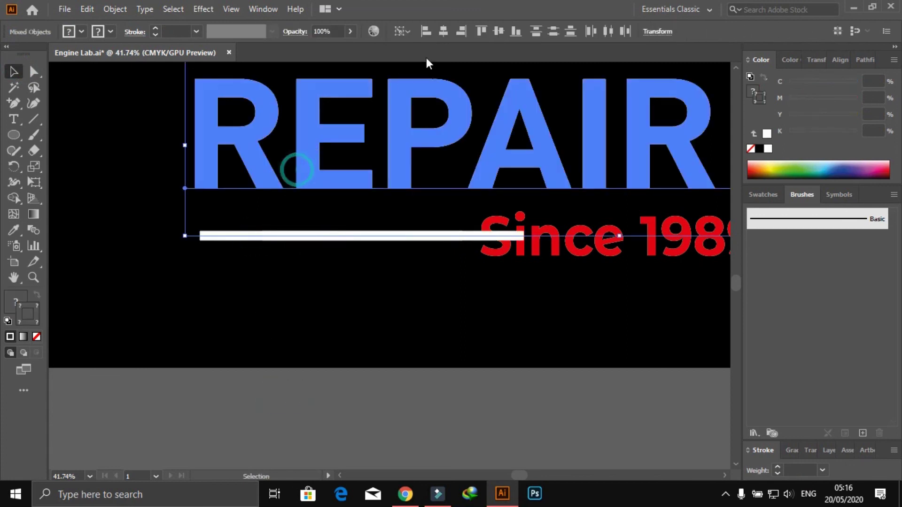
click(427, 377)
key(ctrl+0)
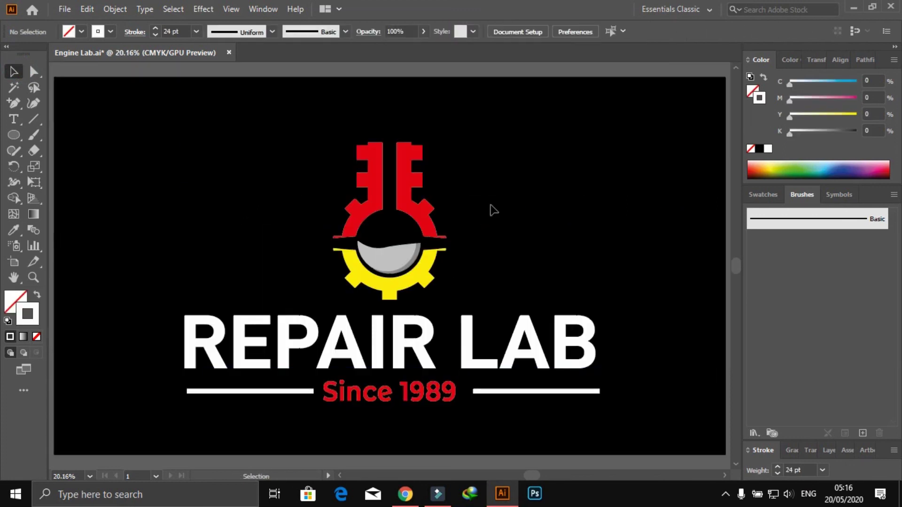
- Convert the REPAIR LAB title into outlines
click(590, 350)
key(ctrl+shift+o)
shift+click(540, 390)
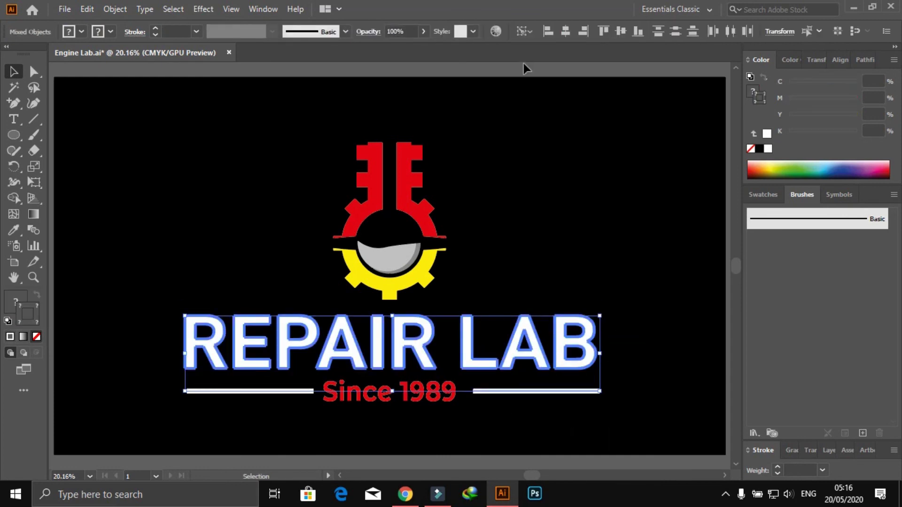
click(582, 139)
drag(134, 301, 187, 395)
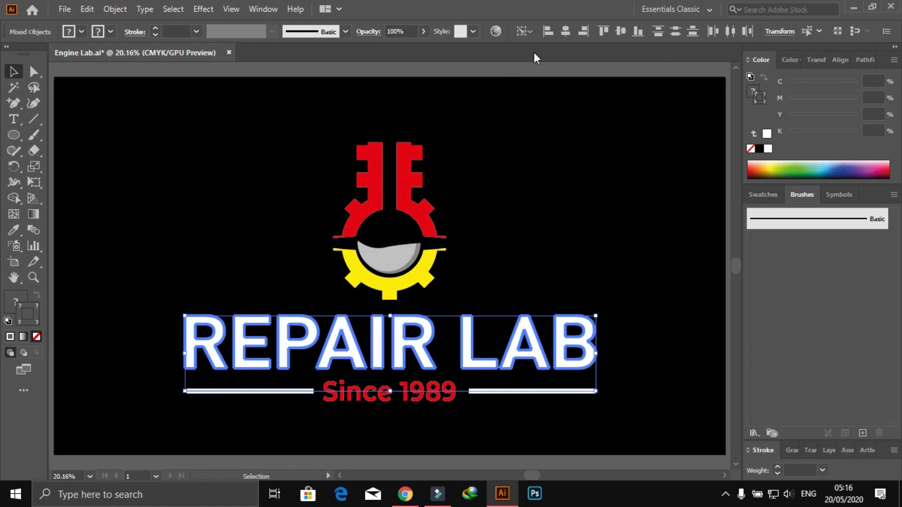
click(547, 151)
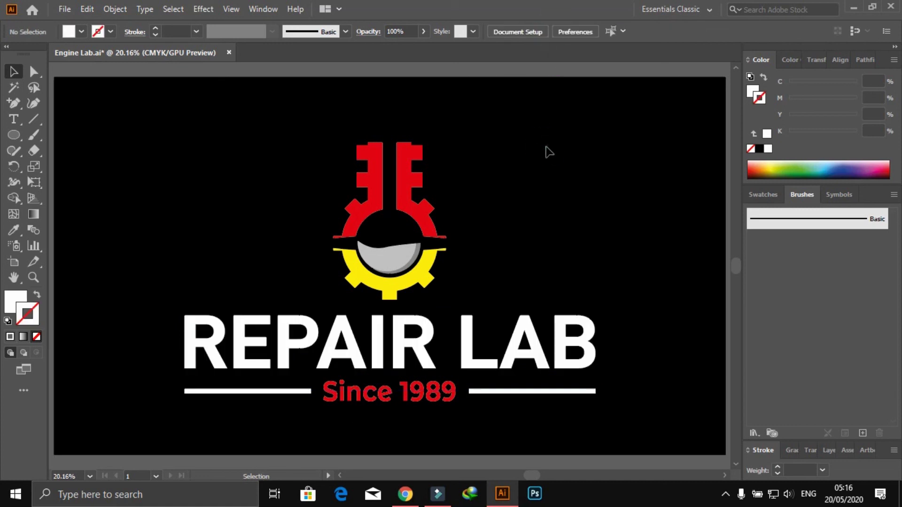
- Colour Since 1989 with the gear's yellow, then select all and save
click(433, 401)
key(i)
click(425, 277)
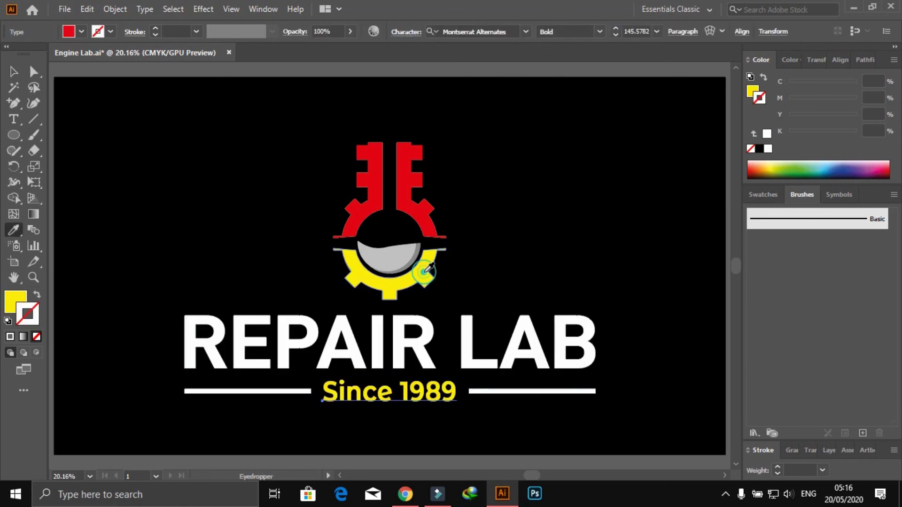
click(167, 188)
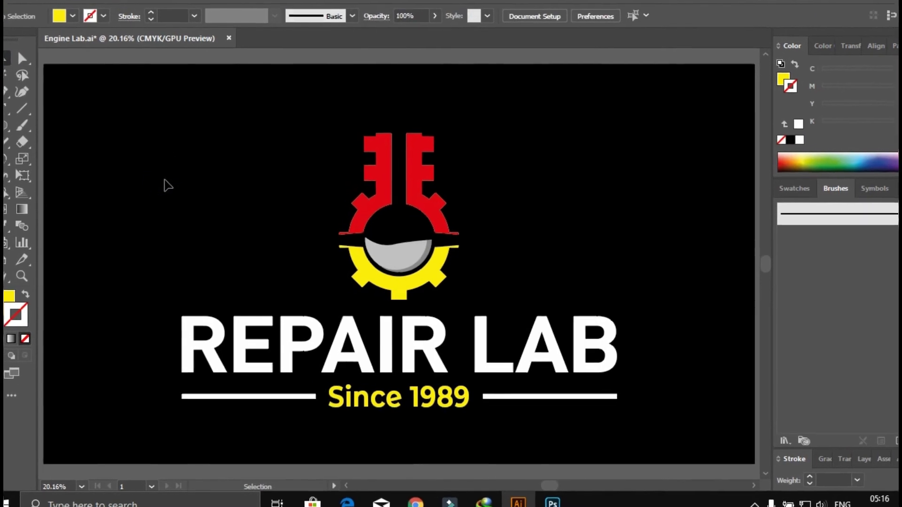
key(ctrl+a)
key(ctrl+s)
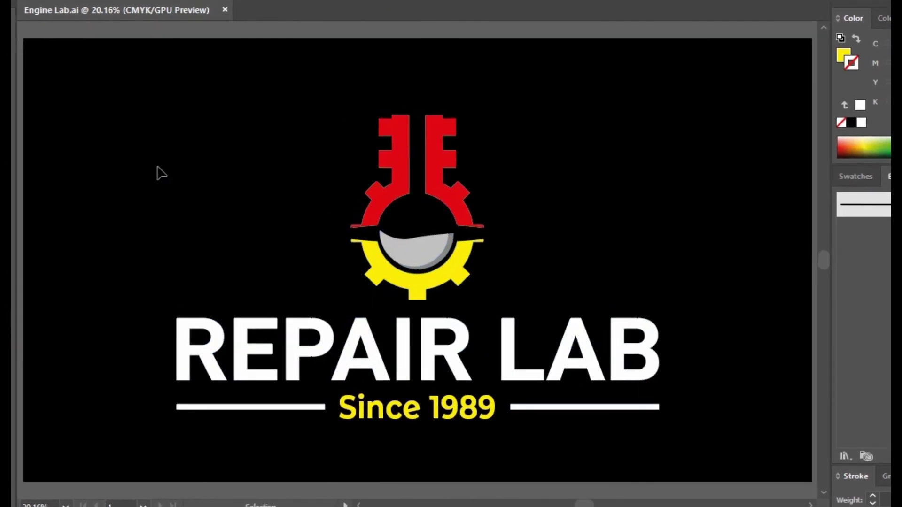